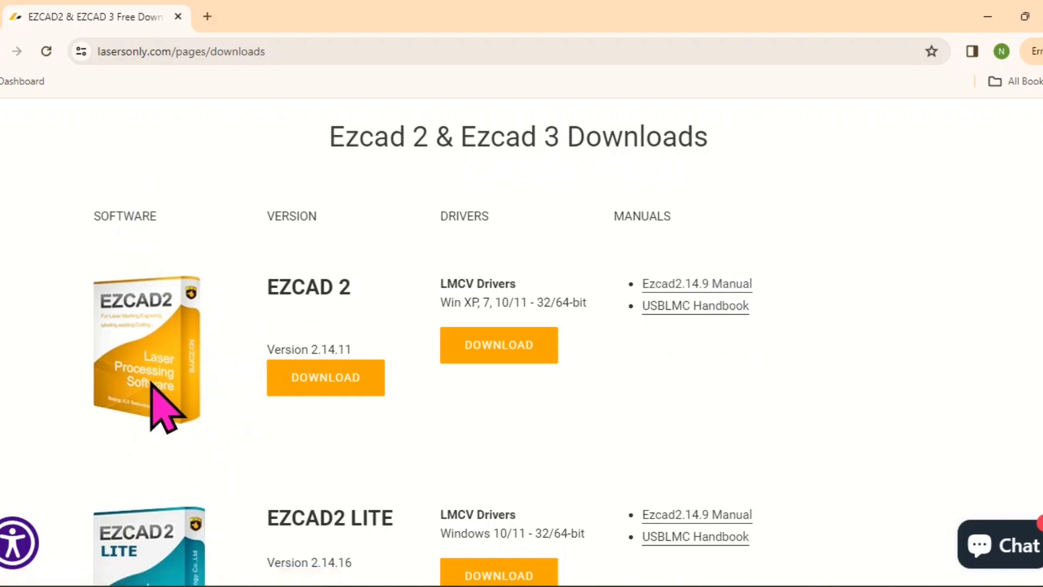
Step: Download EZCAD 2 version 2.14.11 from the downloads page and check its download progress
{"action": "left_click", "coordinate": [334, 383]}
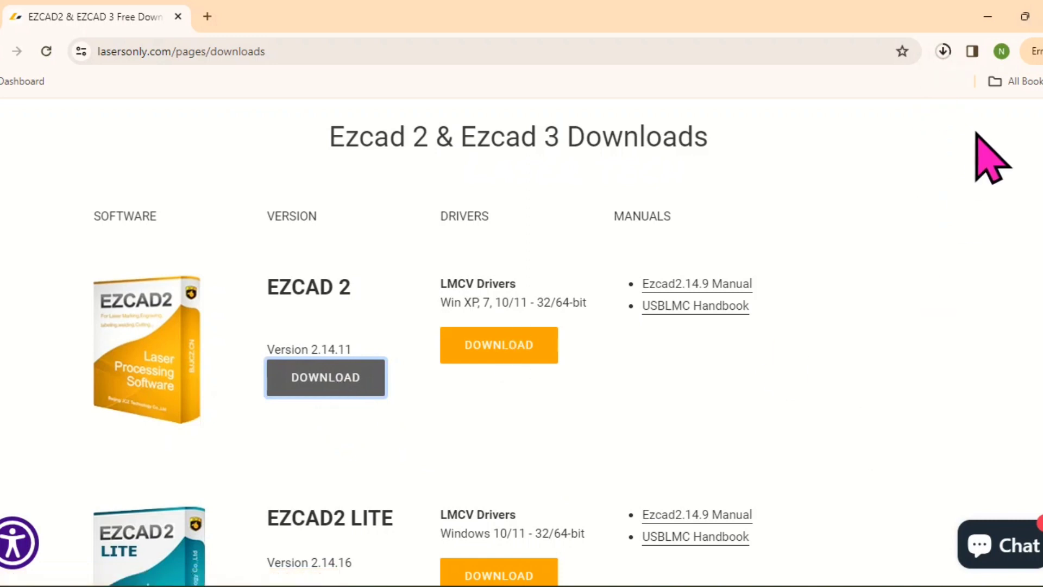
{"action": "left_click", "coordinate": [943, 52]}
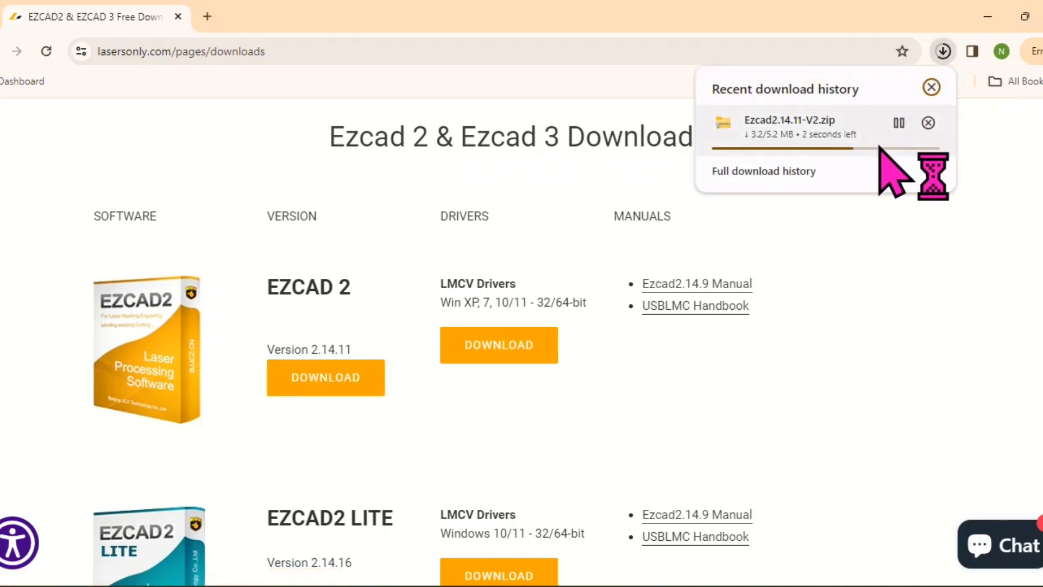
Step: Open the Ezcad2.14.9 manual, skim through its pages, dismiss the antivirus notice and return to the downloads page
{"action": "left_click", "coordinate": [709, 285]}
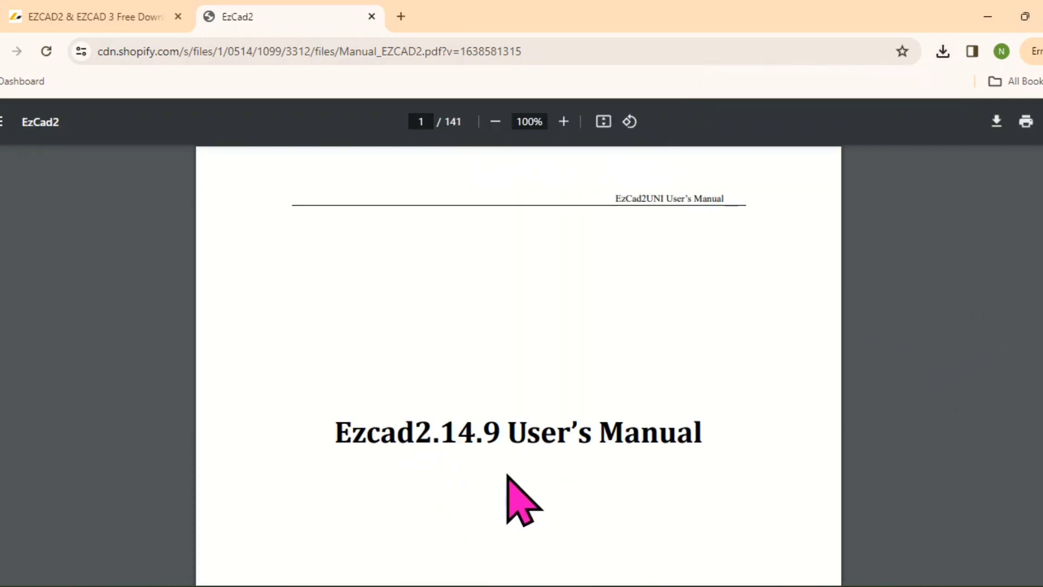
{"action": "scroll", "coordinate": [518, 364], "scroll_direction": "down", "scroll_amount": 7}
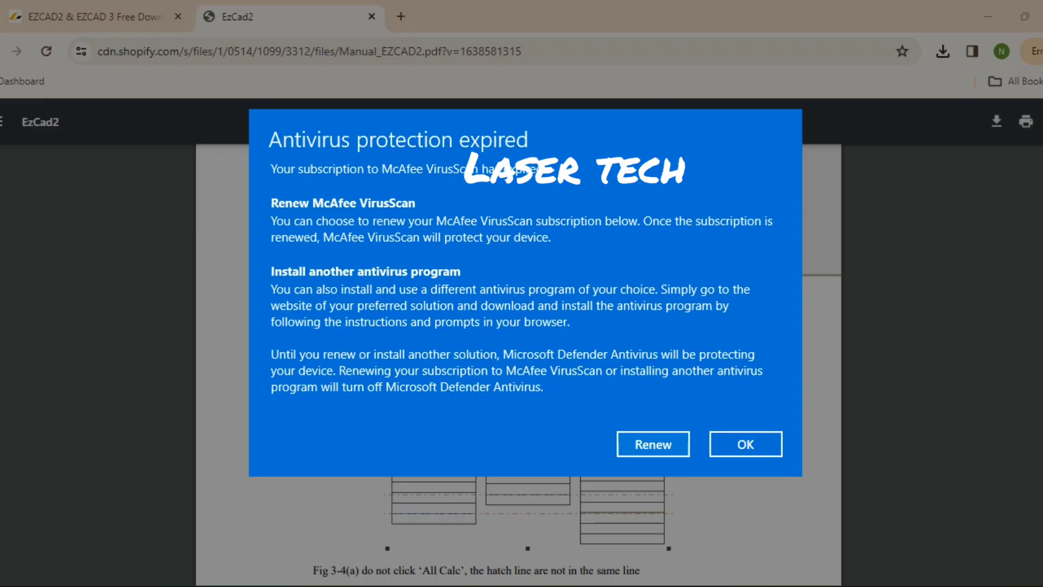
{"action": "left_click", "coordinate": [746, 444]}
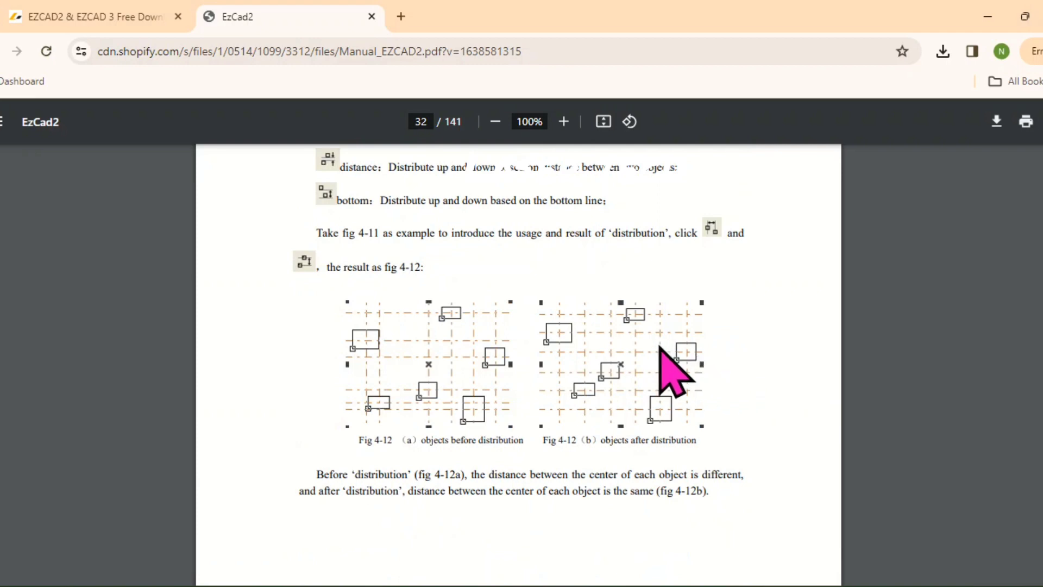
{"action": "left_click", "coordinate": [155, 18]}
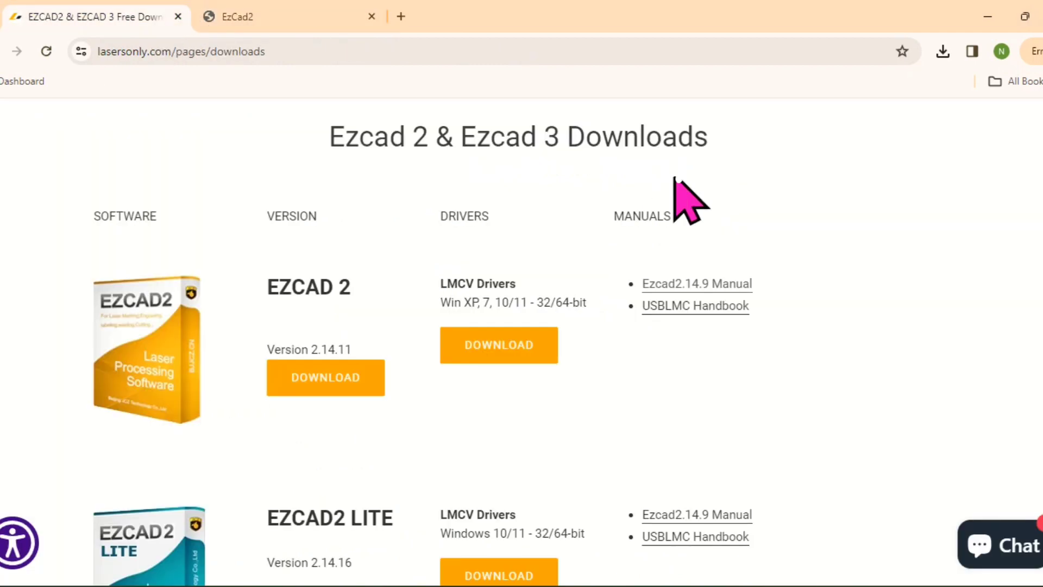
Step: Extract the downloaded Ezcad2.14.11-V2.zip and open the inner Ezcad2.14.11-V2 folder in File Explorer
{"action": "left_click", "coordinate": [945, 52]}
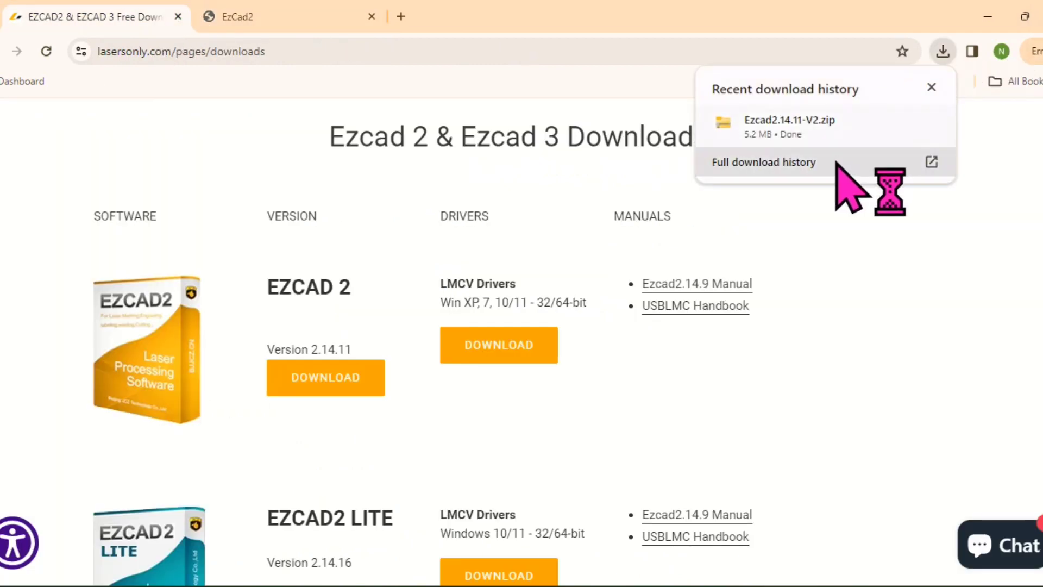
{"action": "left_click", "coordinate": [899, 124]}
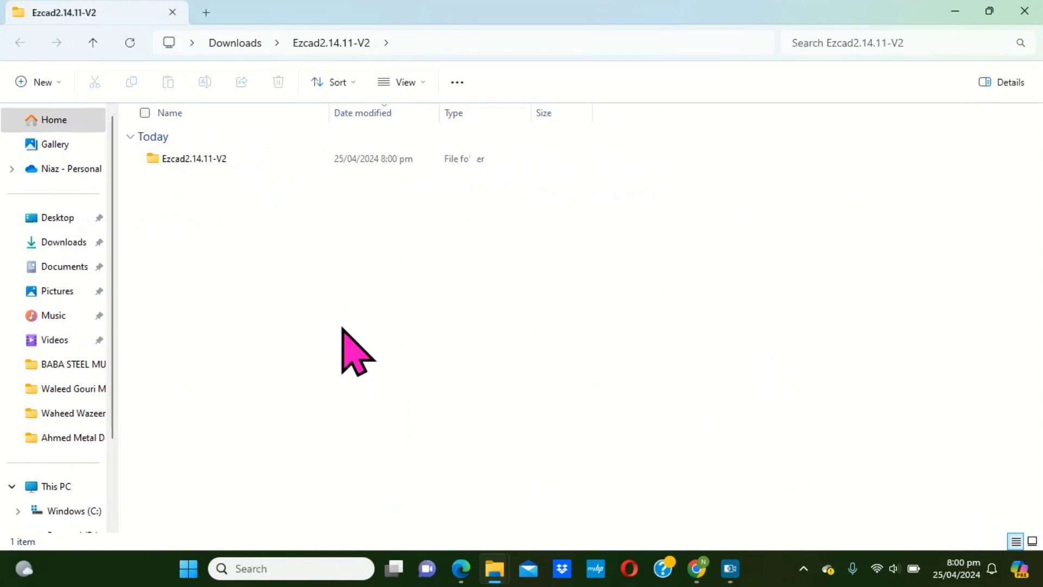
{"action": "double_click", "coordinate": [218, 159]}
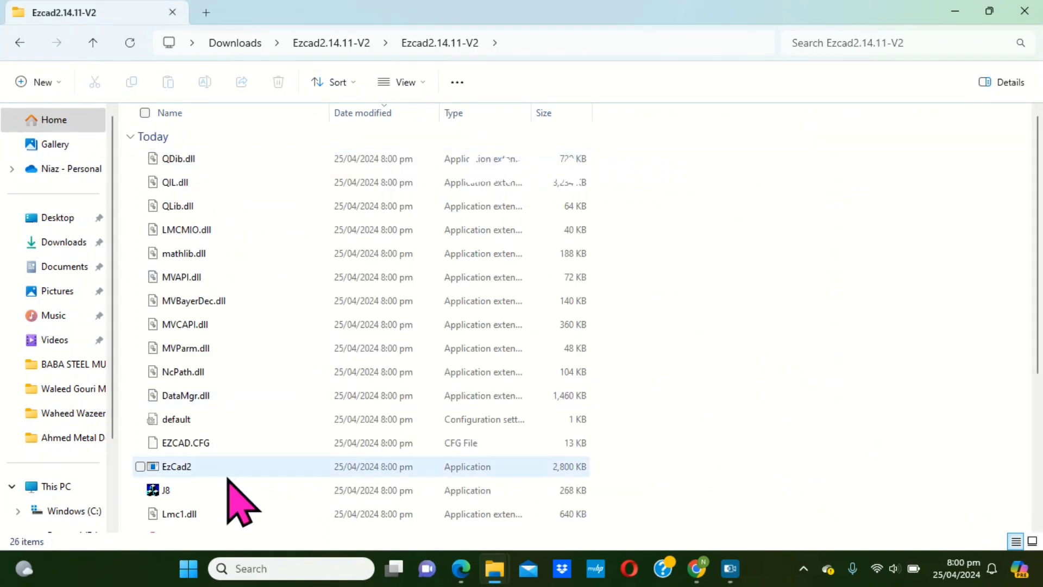
Step: Launch the EzCad2 application, allow it to run despite the SmartScreen block, and accept demo mode
{"action": "double_click", "coordinate": [158, 471]}
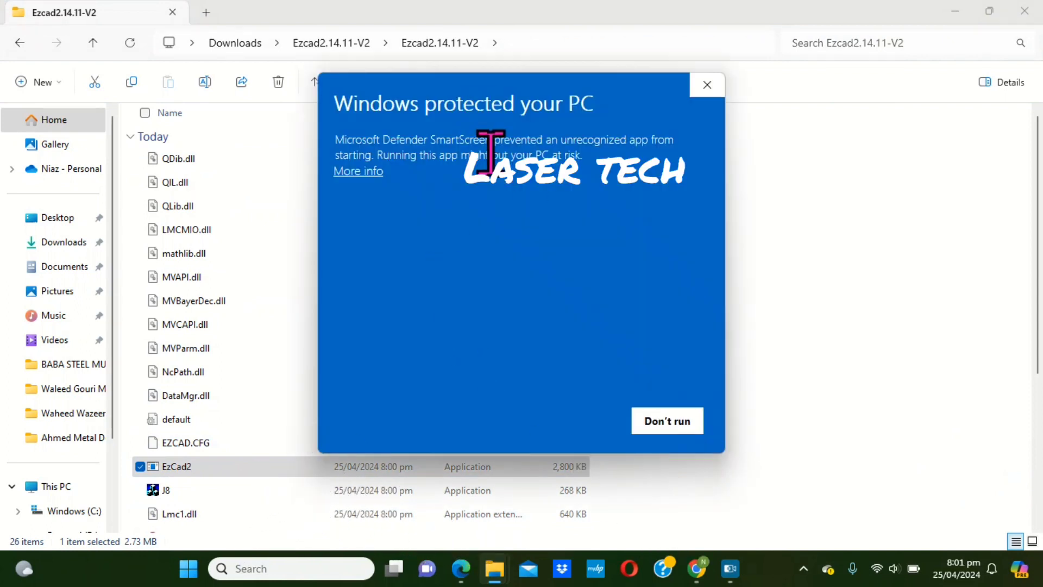
{"action": "left_click", "coordinate": [371, 172]}
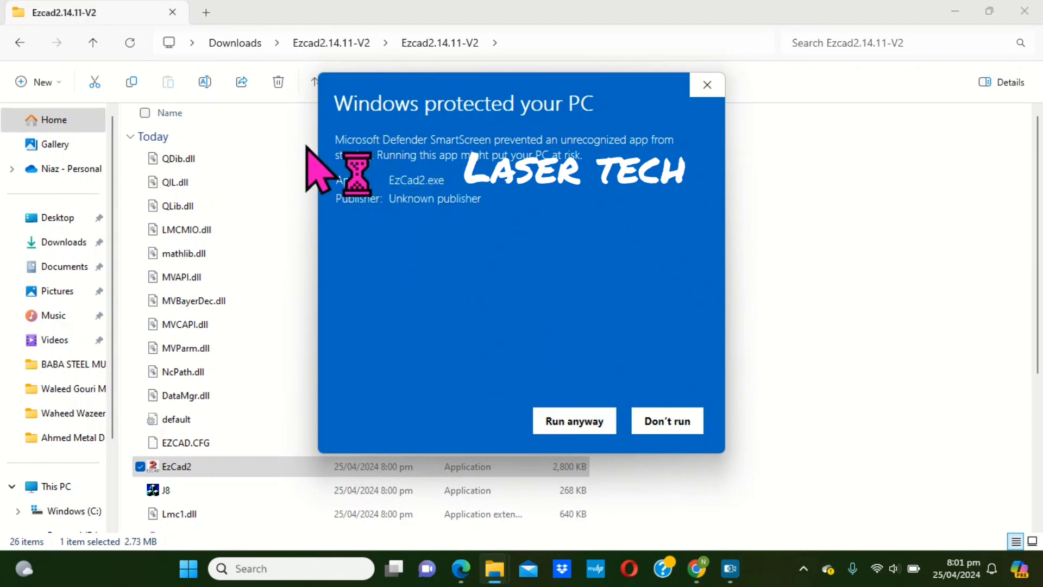
{"action": "left_click", "coordinate": [576, 422]}
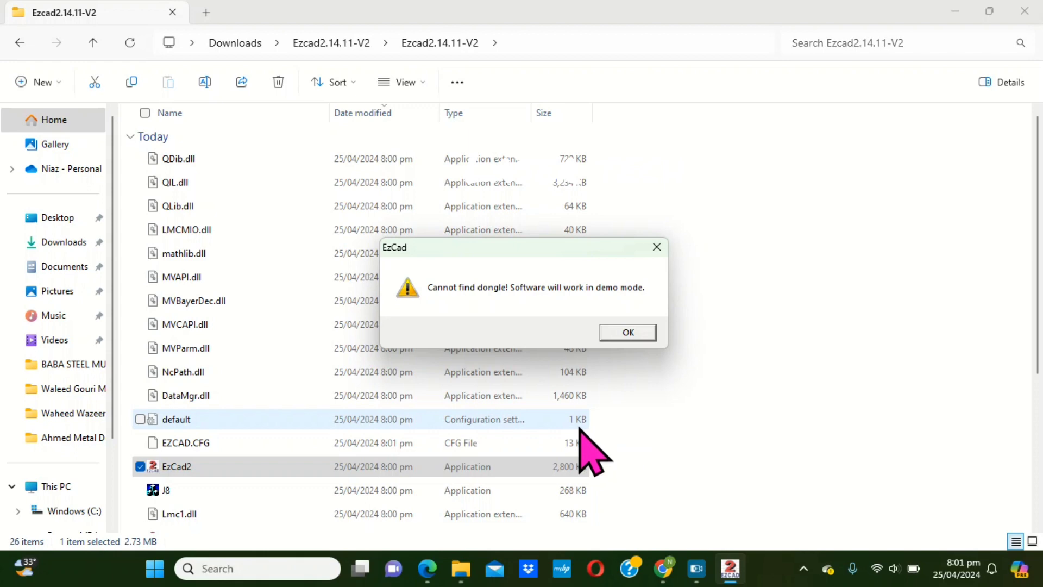
{"action": "left_click", "coordinate": [629, 333]}
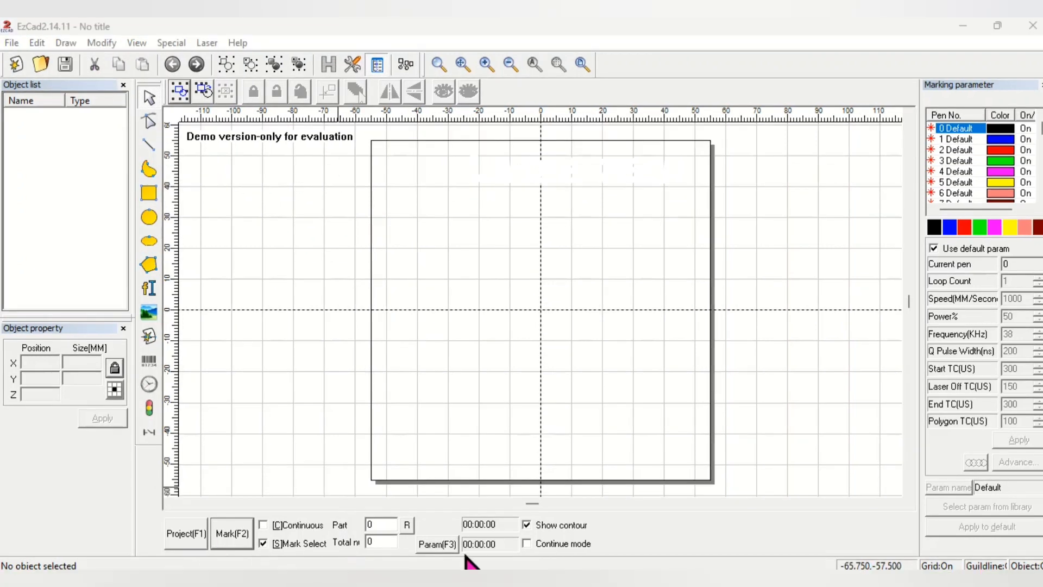
Step: Review the marking configuration's field, laser control, port, other, red light pointer and hardware settings, and close it without changes
{"action": "left_click", "coordinate": [438, 543]}
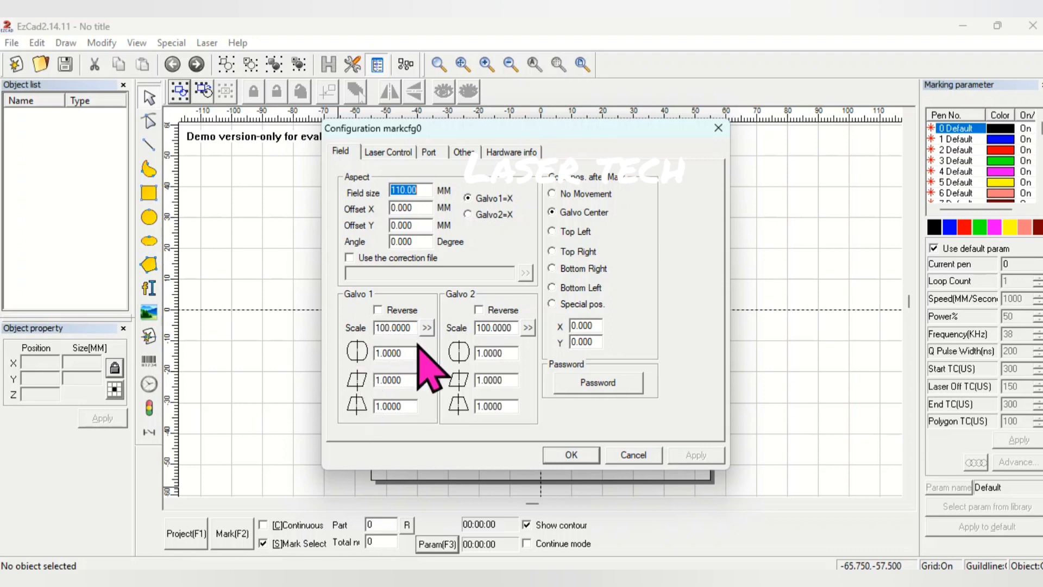
{"action": "left_click", "coordinate": [388, 152]}
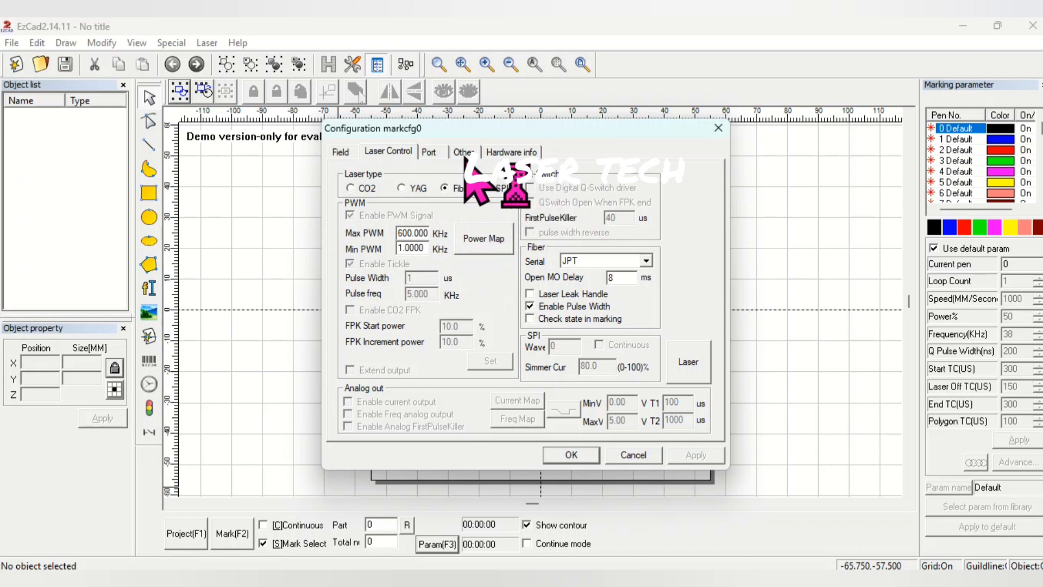
{"action": "left_click", "coordinate": [430, 152]}
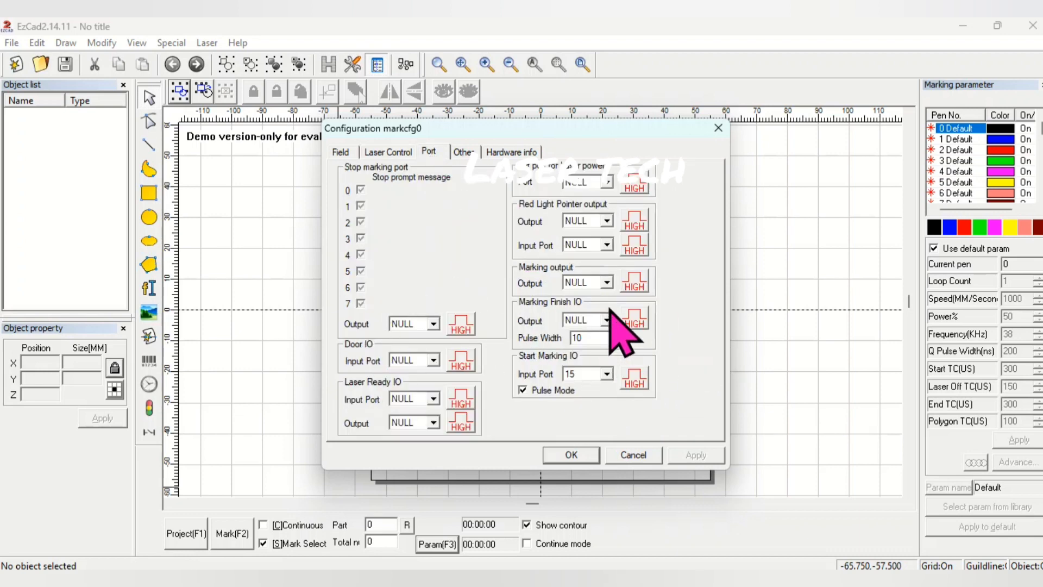
{"action": "left_click", "coordinate": [465, 154]}
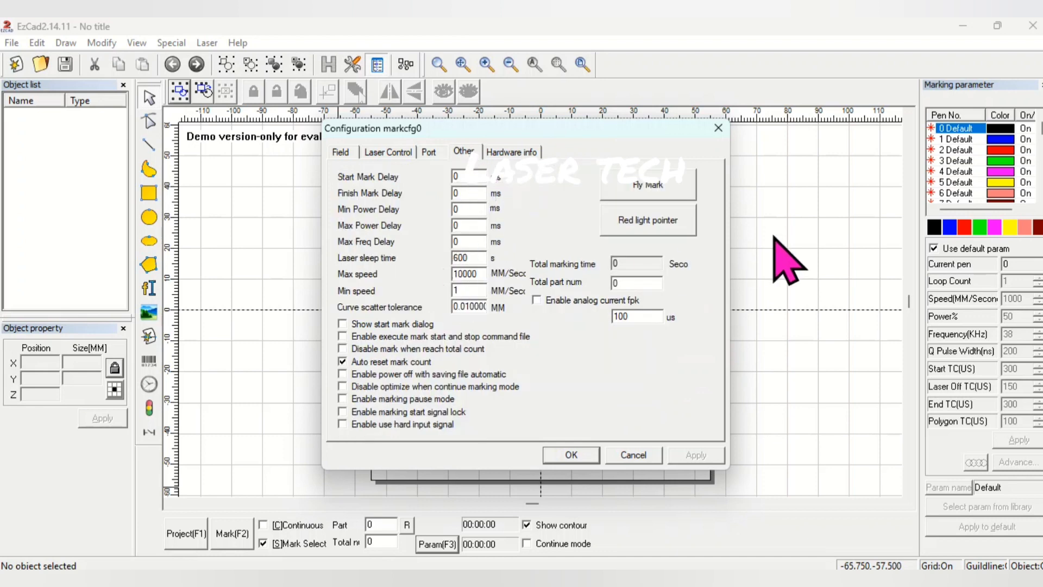
{"action": "left_click", "coordinate": [641, 228]}
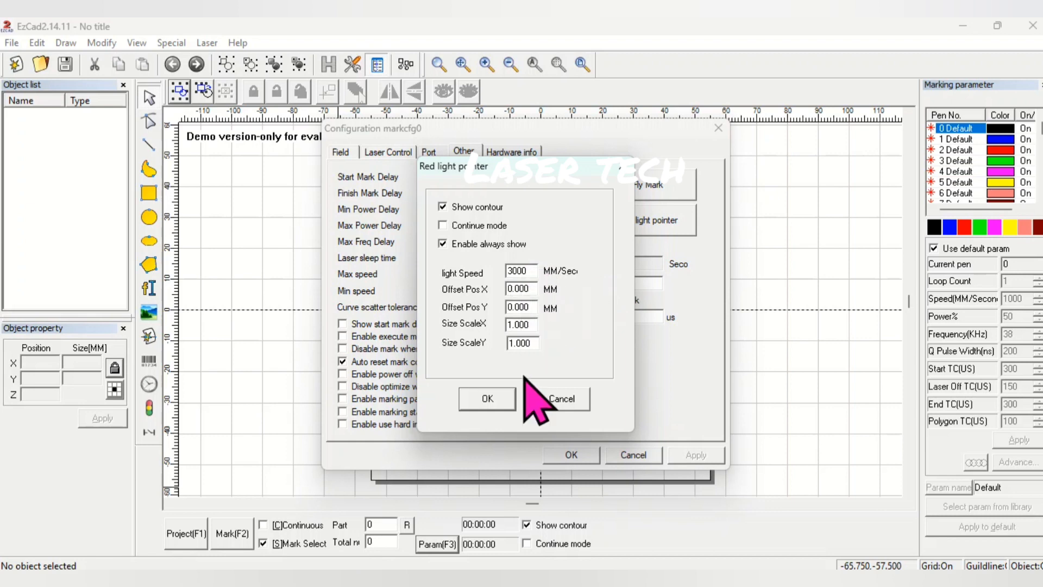
{"action": "left_click", "coordinate": [625, 167]}
{"action": "left_click", "coordinate": [530, 155]}
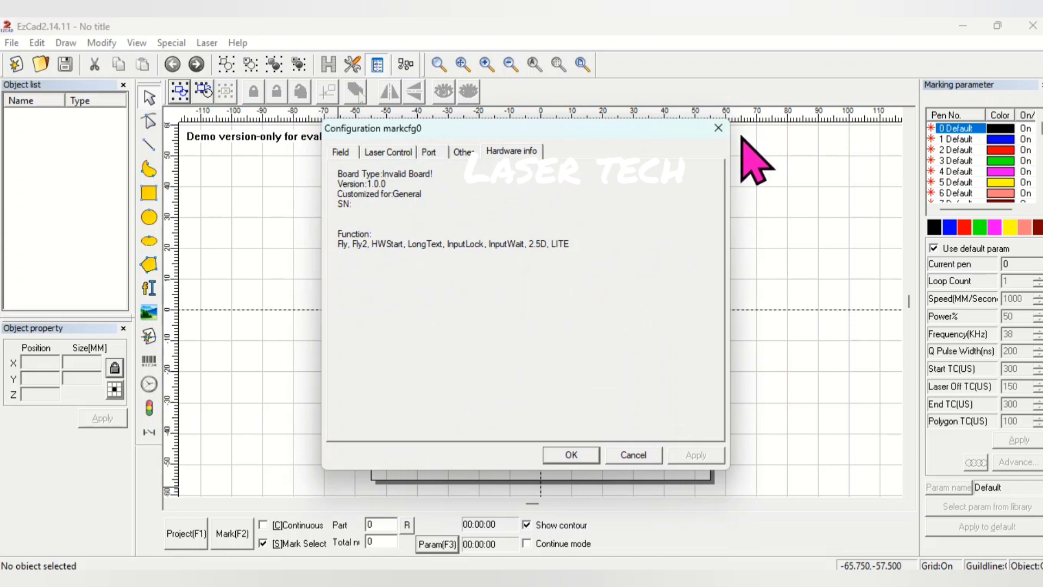
{"action": "left_click", "coordinate": [719, 128]}
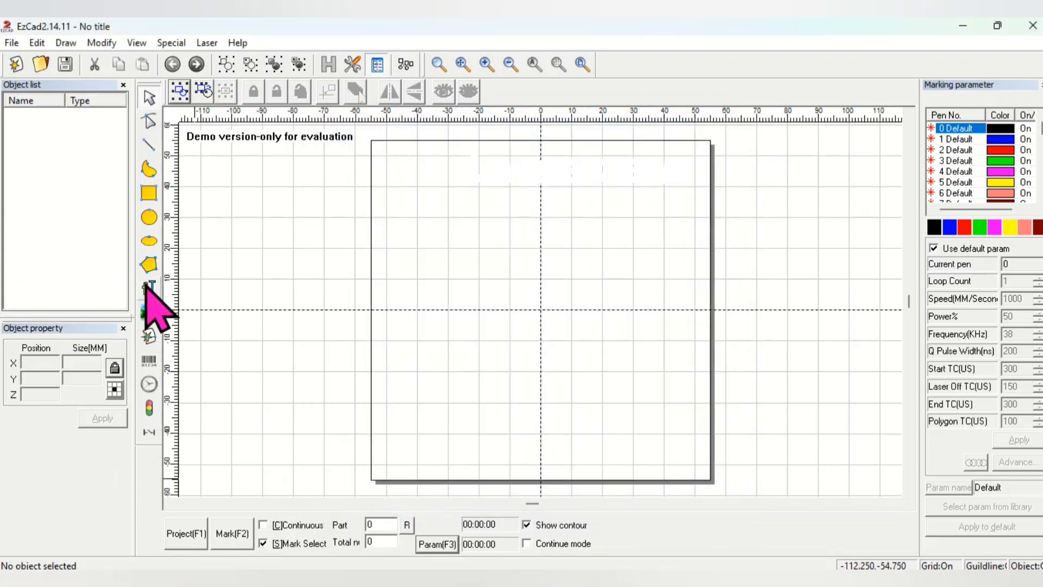
Step: Place a text object near the origin of the work area and set its font to Arial
{"action": "left_click", "coordinate": [148, 287]}
{"action": "left_click", "coordinate": [531, 309]}
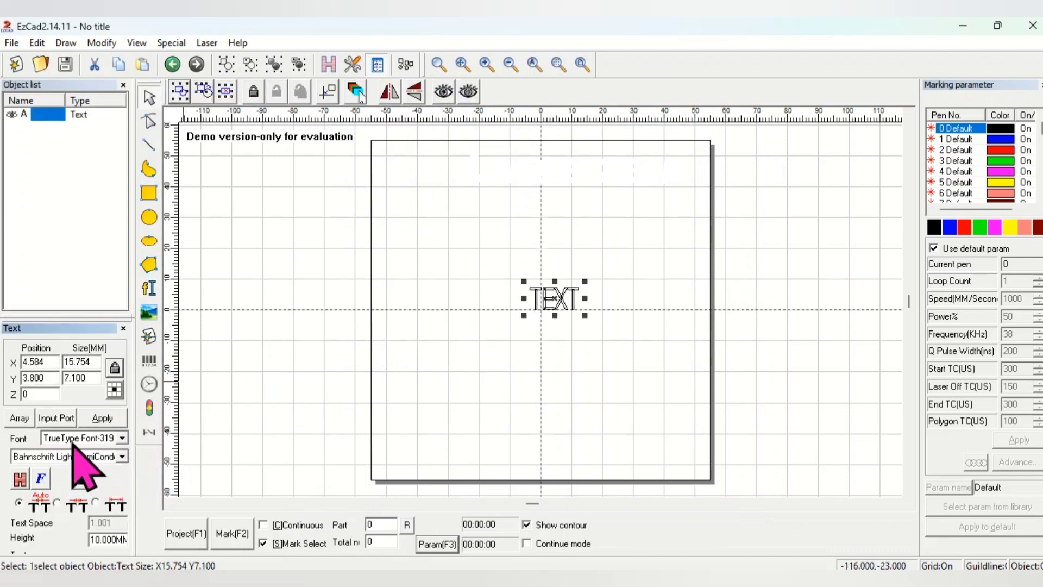
{"action": "left_click", "coordinate": [124, 458]}
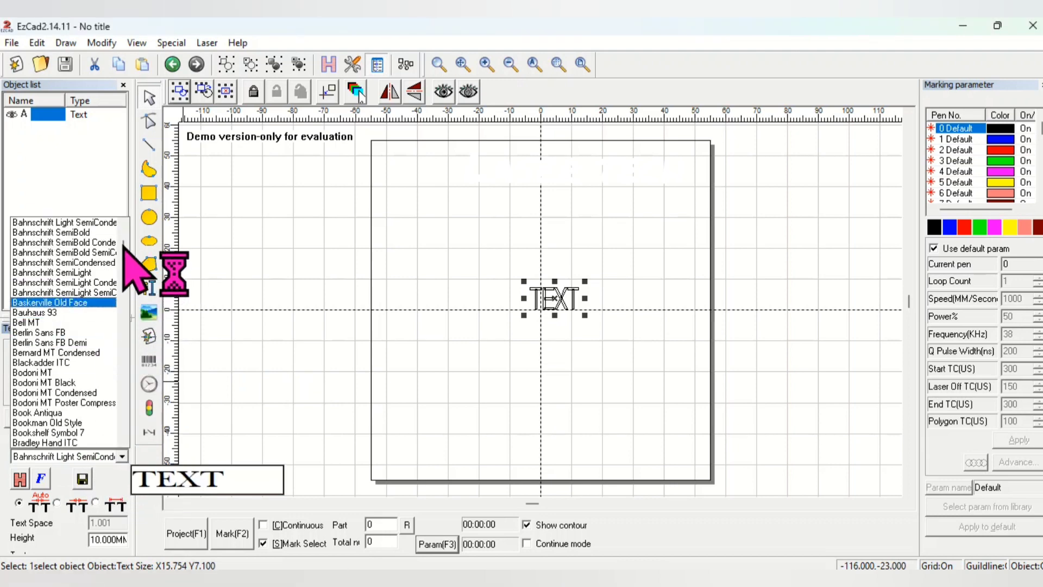
{"action": "scroll", "coordinate": [125, 246], "scroll_direction": "up", "scroll_amount": 5}
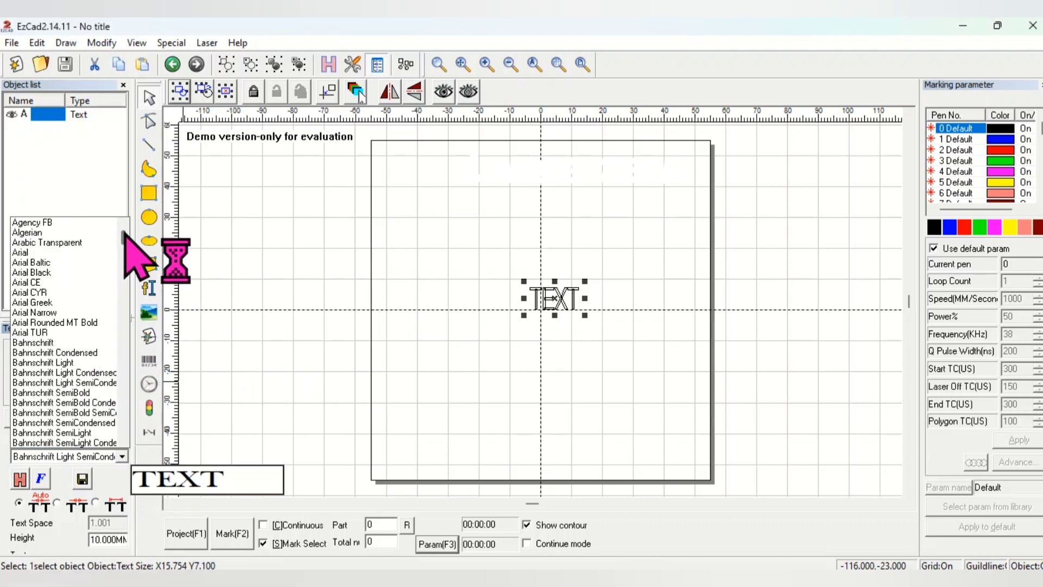
{"action": "left_click", "coordinate": [66, 253]}
{"action": "left_click", "coordinate": [103, 418]}
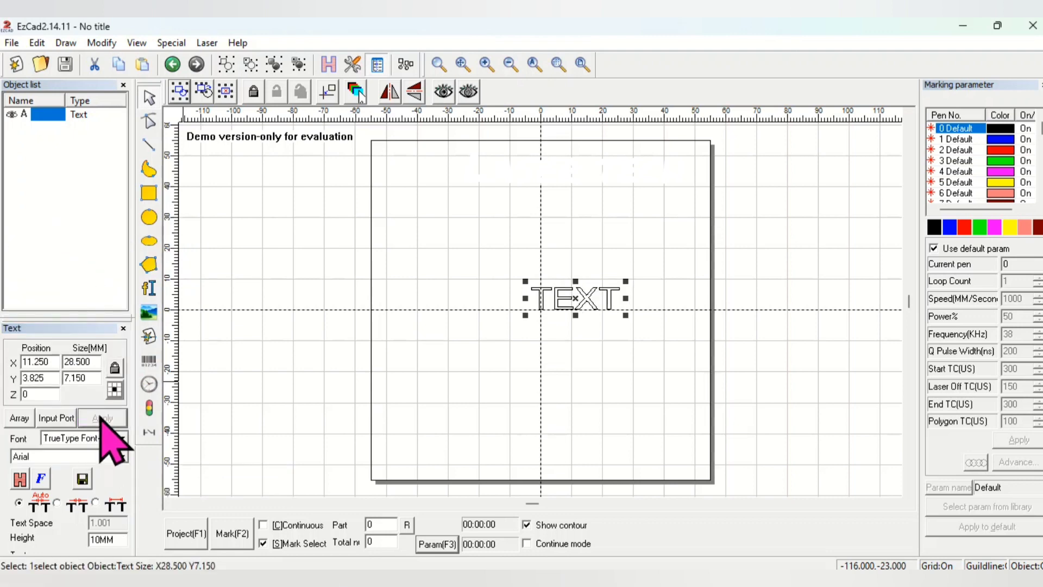
Step: Centre the text on the origin and run and stop a red light preview of it
{"action": "left_click", "coordinate": [328, 91]}
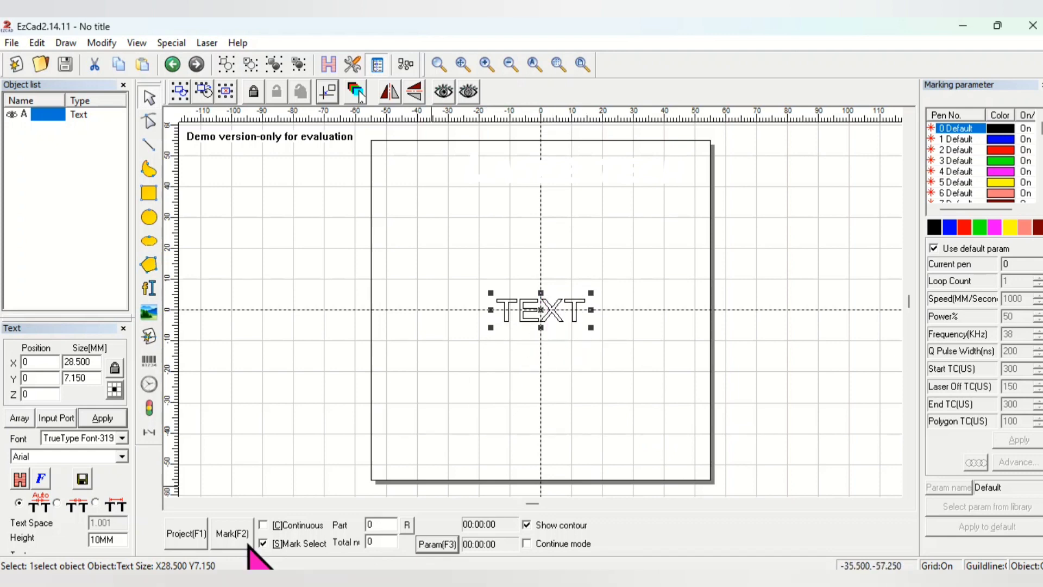
{"action": "left_click", "coordinate": [185, 533]}
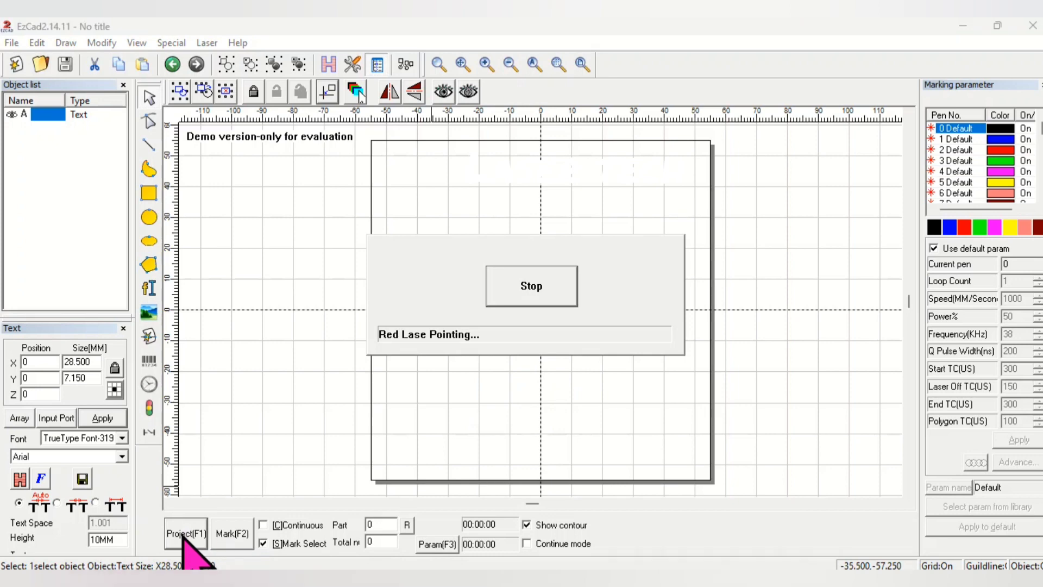
{"action": "left_click", "coordinate": [545, 302]}
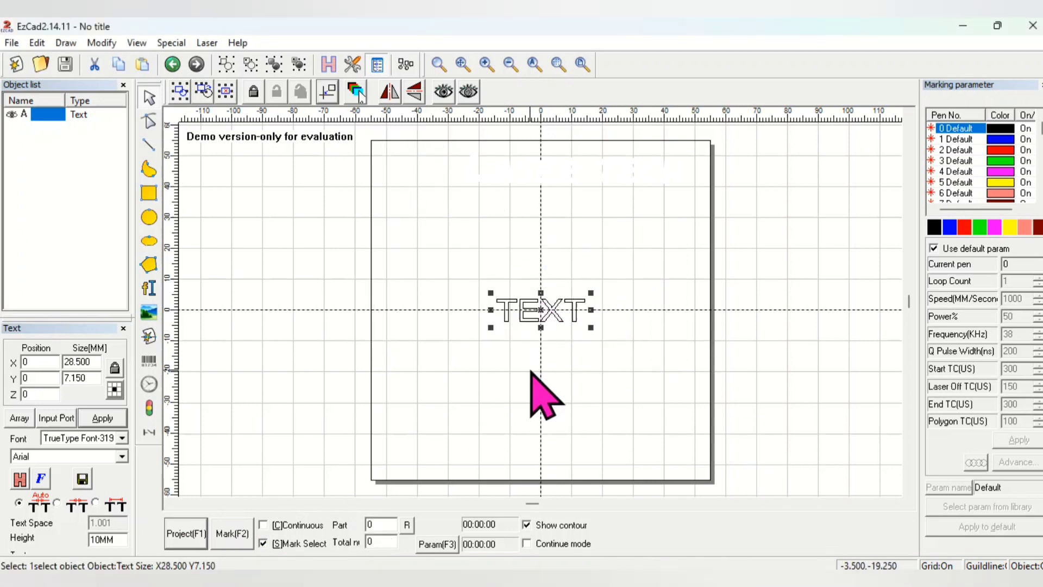
Step: Try filling the text with a hatch at 0.01 mm line spacing and undo it
{"action": "left_click", "coordinate": [328, 65]}
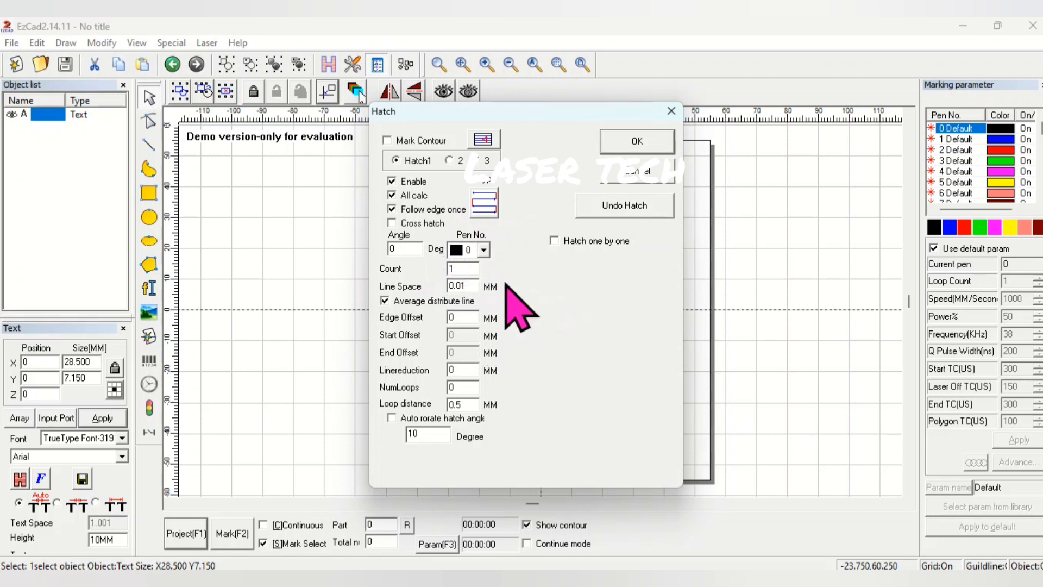
{"action": "left_click", "coordinate": [637, 144]}
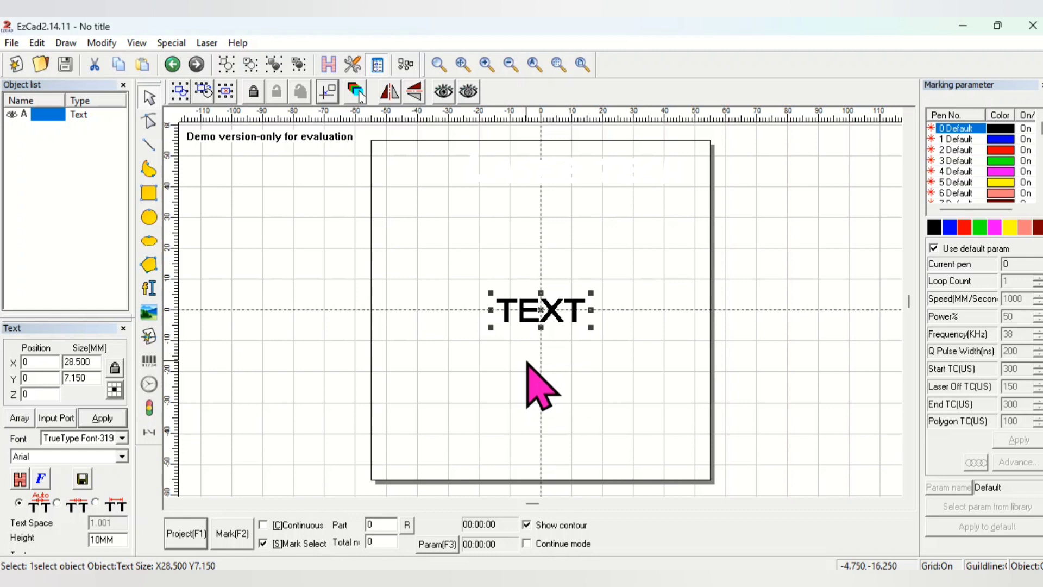
{"action": "key", "text": "Escape"}
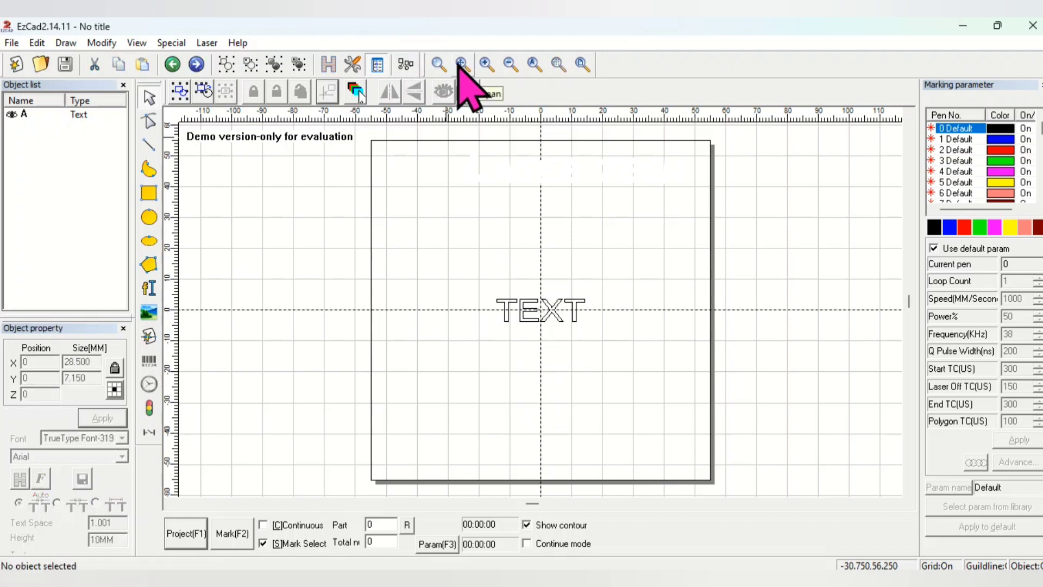
Step: Draw a 40 by 20 mm rectangle centred on the origin around the text
{"action": "left_click", "coordinate": [150, 194]}
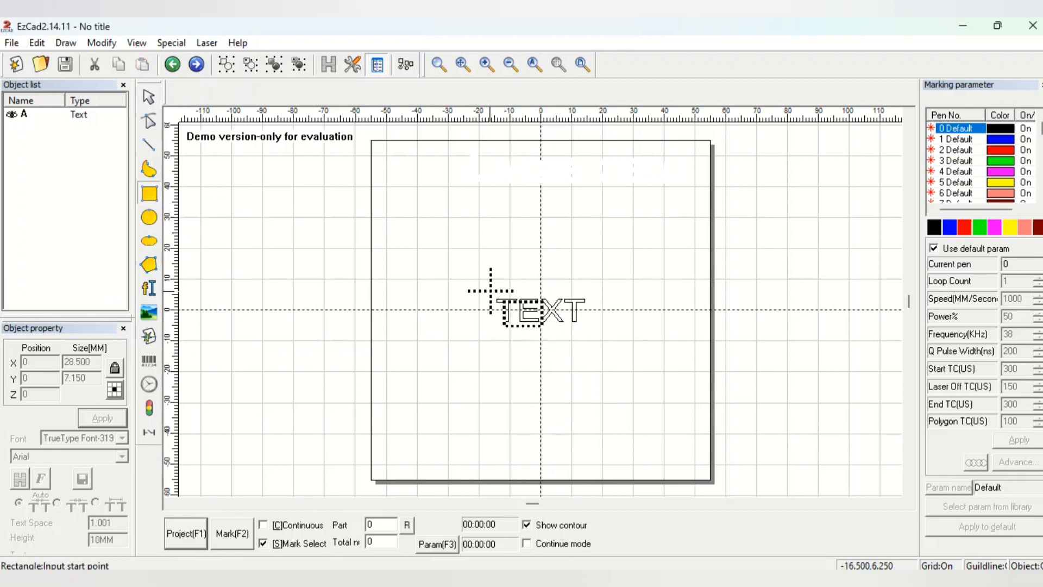
{"action": "left_click_drag", "start_coordinate": [489, 290], "coordinate": [595, 332]}
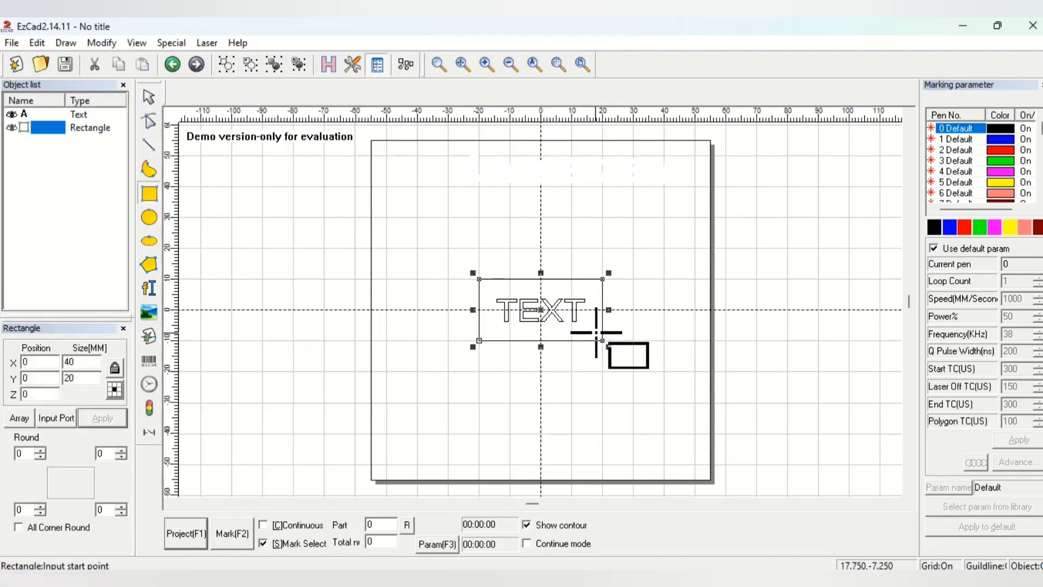
{"action": "key", "text": "Escape"}
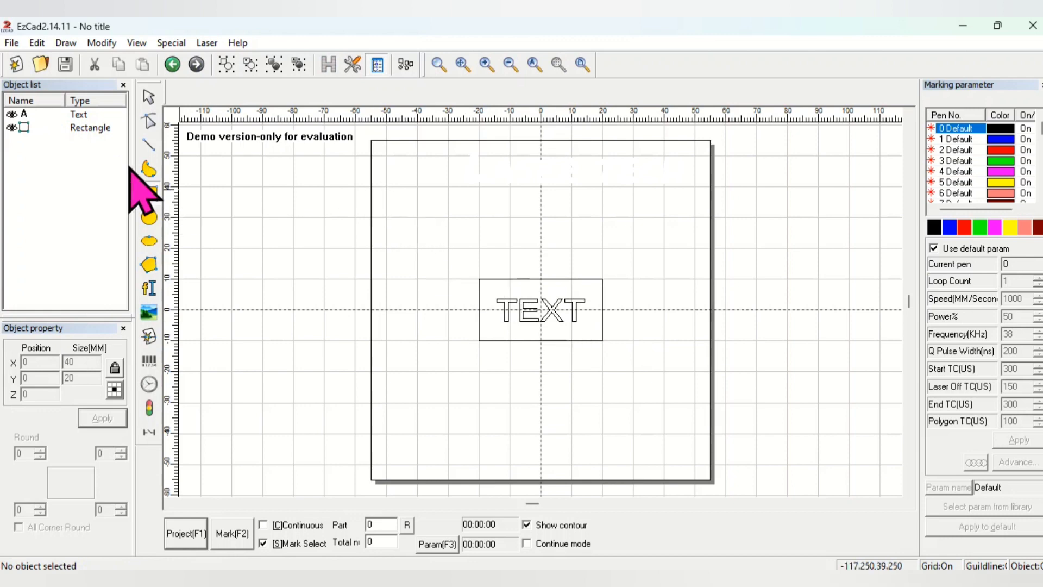
Step: Try hatching the text and the surrounding rectangle together at 0.01 mm line spacing and undo it
{"action": "left_click", "coordinate": [150, 98]}
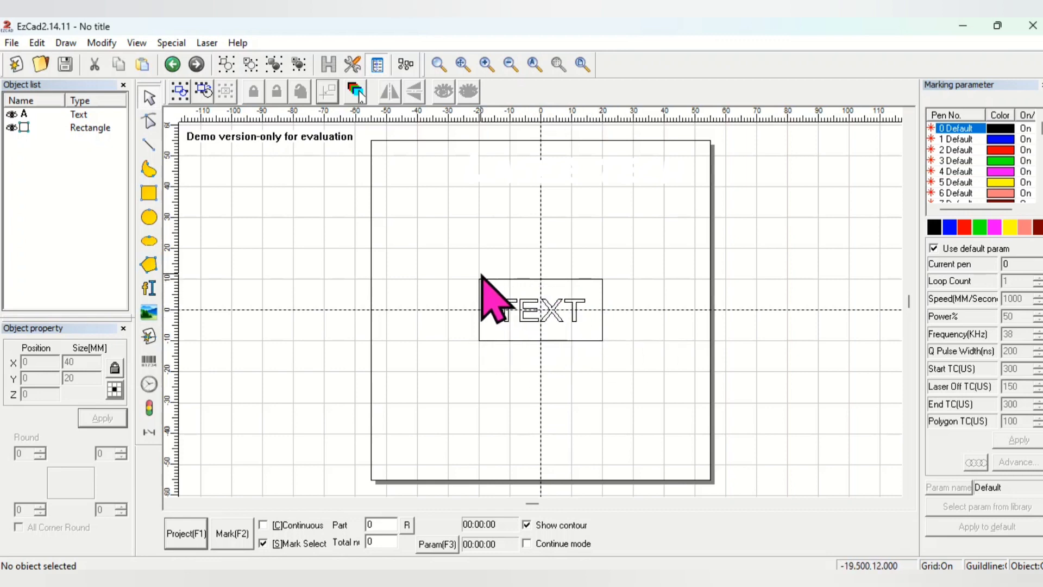
{"action": "left_click_drag", "start_coordinate": [441, 255], "coordinate": [635, 361]}
{"action": "left_click", "coordinate": [330, 63]}
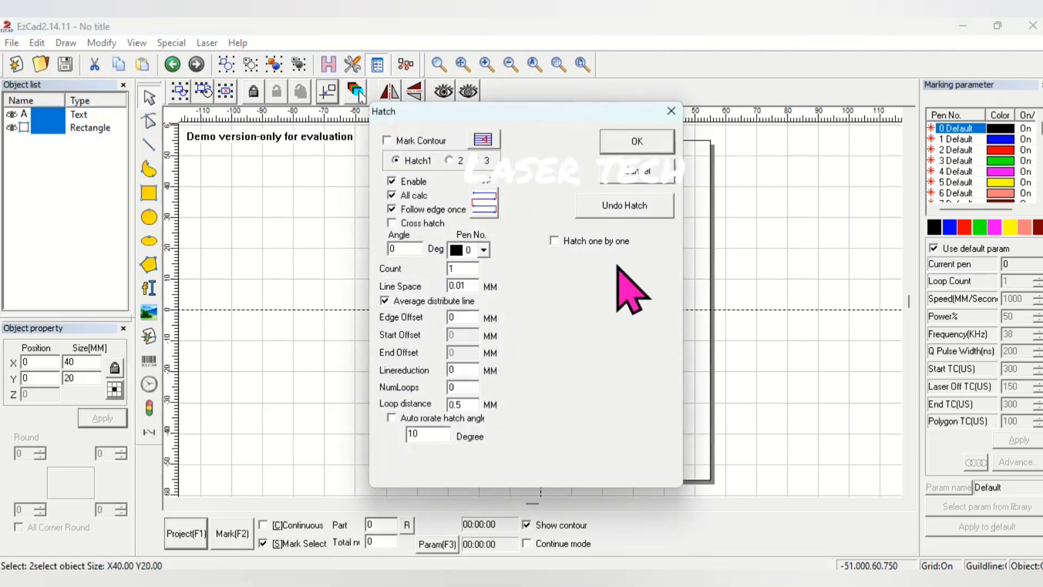
{"action": "left_click", "coordinate": [632, 142]}
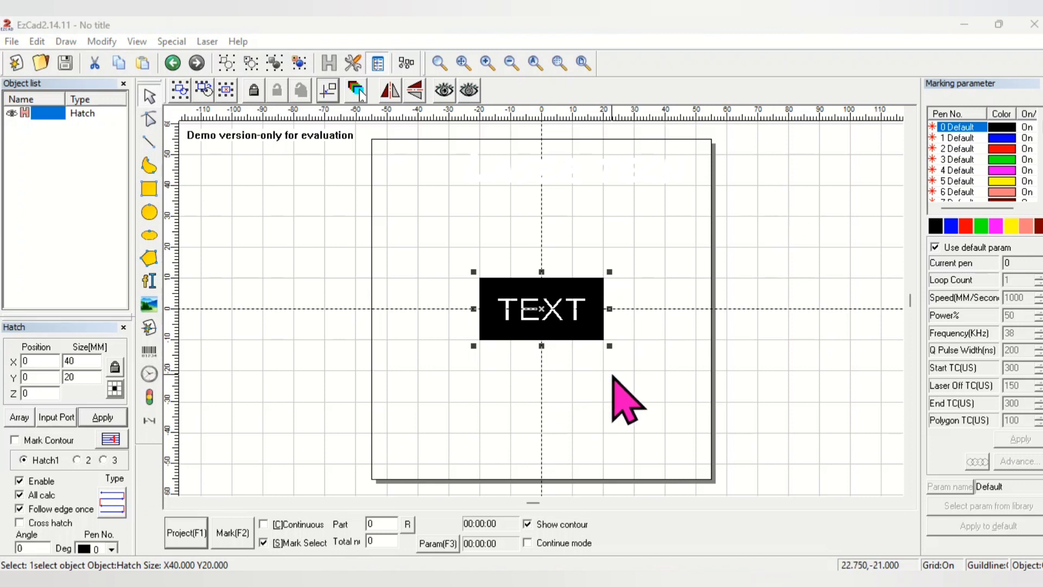
{"action": "key", "text": "ctrl+k"}
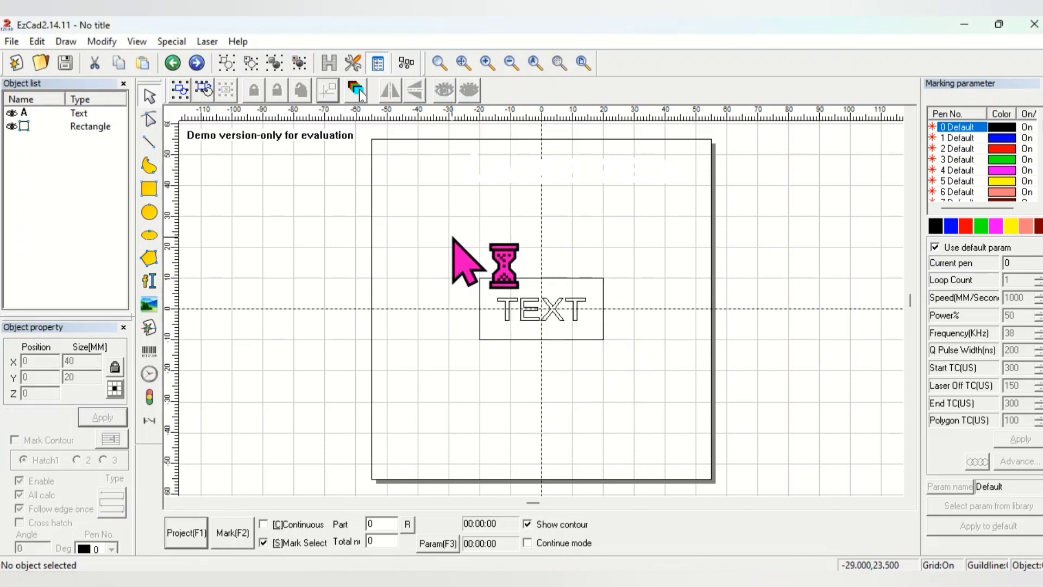
Step: Draw two more rectangles around the text, one about 50 by 20 mm and one about 60 by 40 mm centred on the origin
{"action": "left_click", "coordinate": [151, 192]}
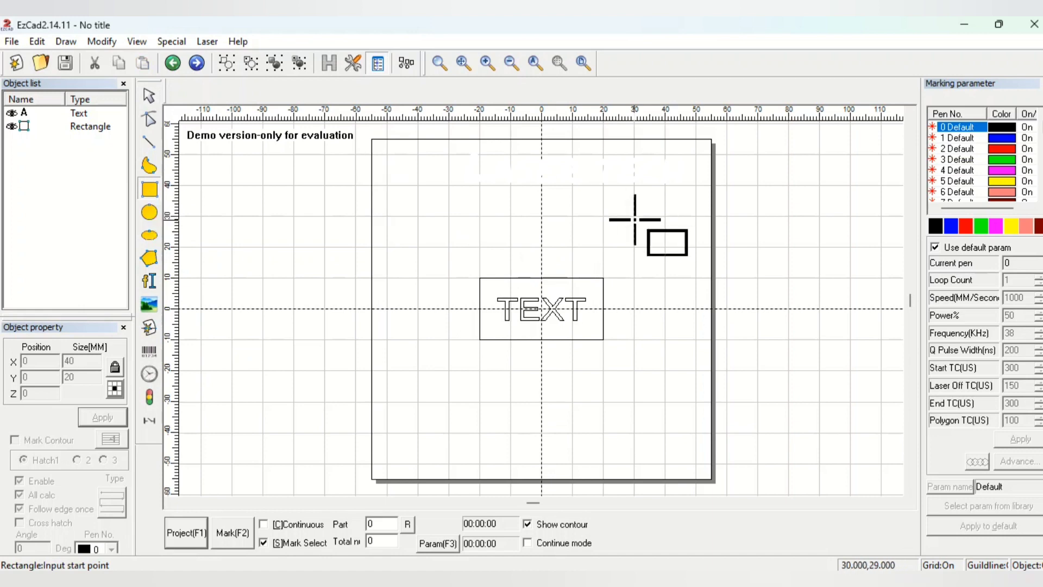
{"action": "left_click_drag", "start_coordinate": [472, 267], "coordinate": [633, 340]}
{"action": "left_click_drag", "start_coordinate": [449, 248], "coordinate": [641, 362]}
{"action": "left_click", "coordinate": [691, 224]}
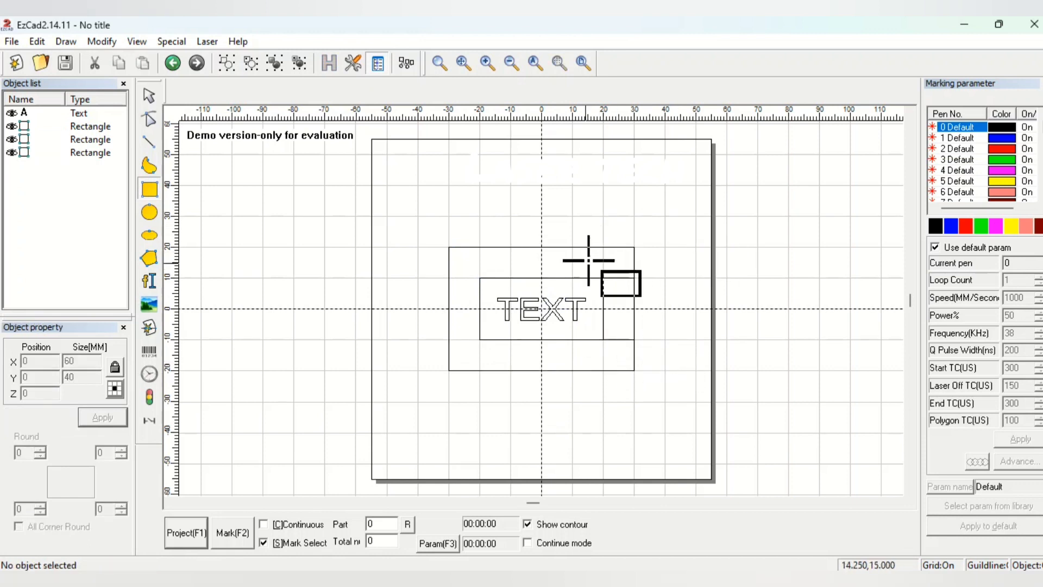
Step: Pull the off-centre 50 by 20 mm rectangle away from the other shapes and delete it
{"action": "left_click", "coordinate": [149, 95]}
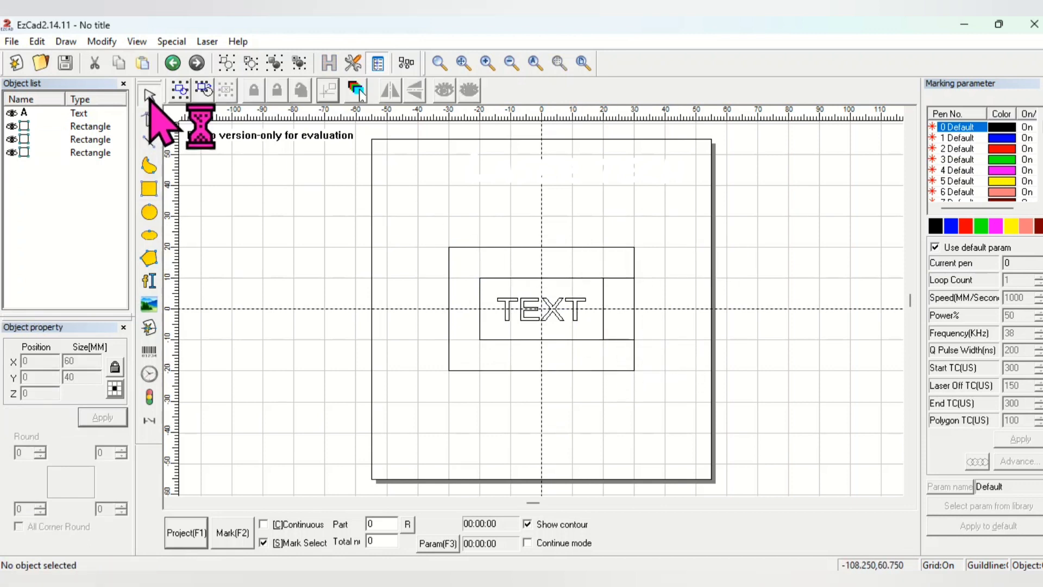
{"action": "left_click", "coordinate": [617, 280]}
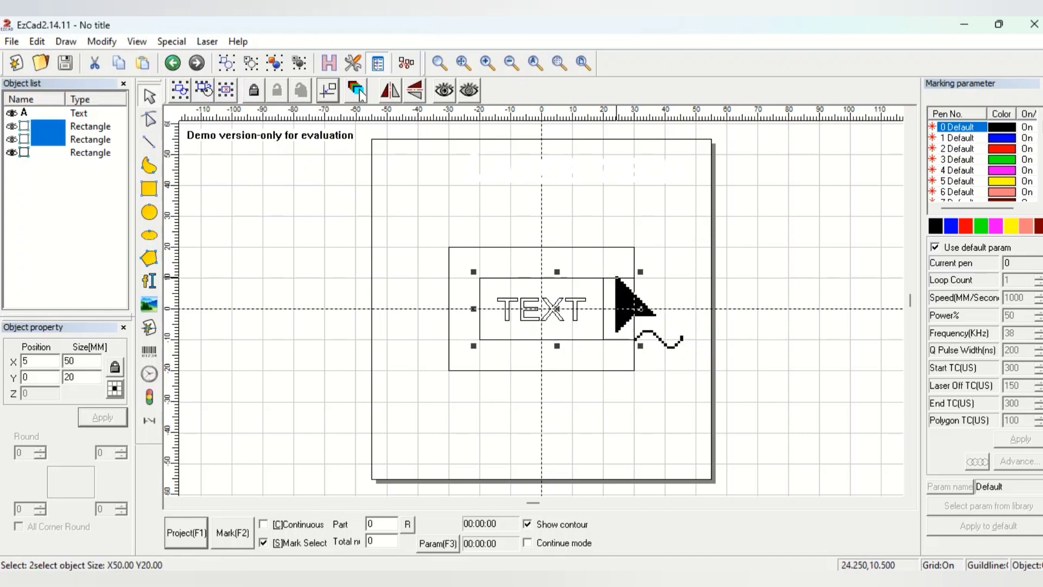
{"action": "key", "text": "Delete"}
{"action": "key", "text": "ctrl+z"}
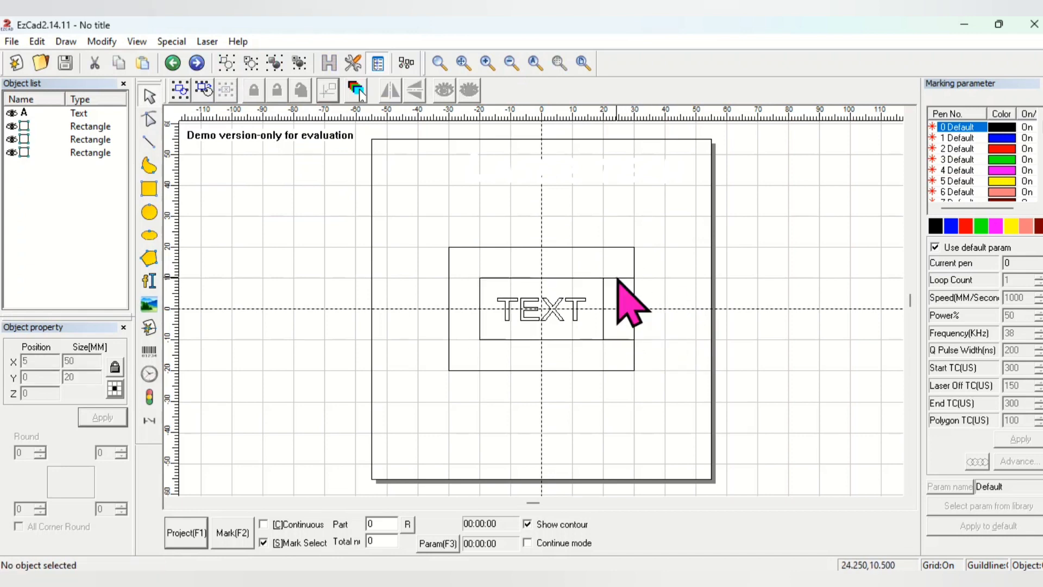
{"action": "left_click", "coordinate": [615, 279]}
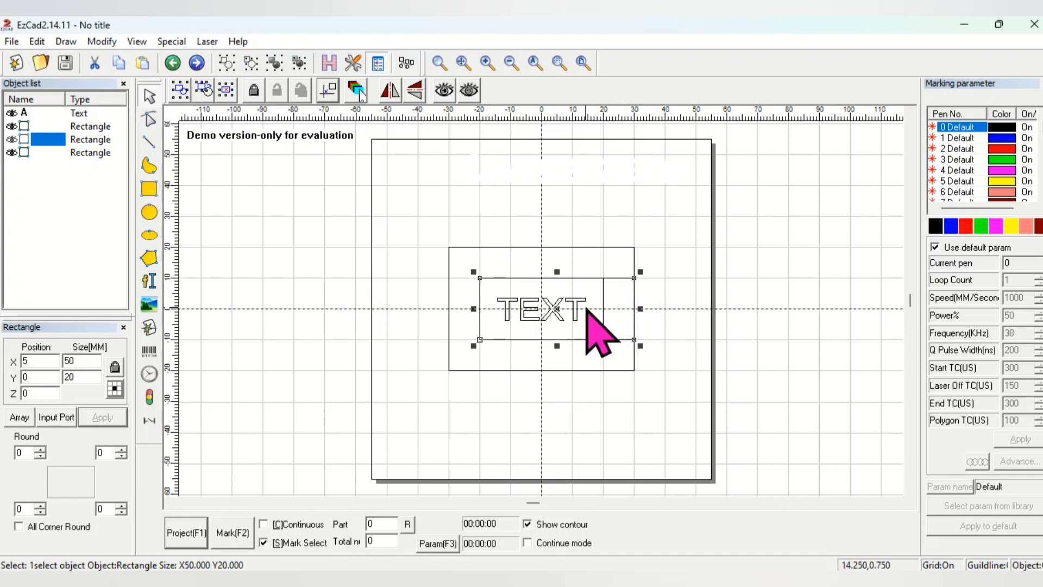
{"action": "left_click_drag", "start_coordinate": [559, 309], "coordinate": [538, 359]}
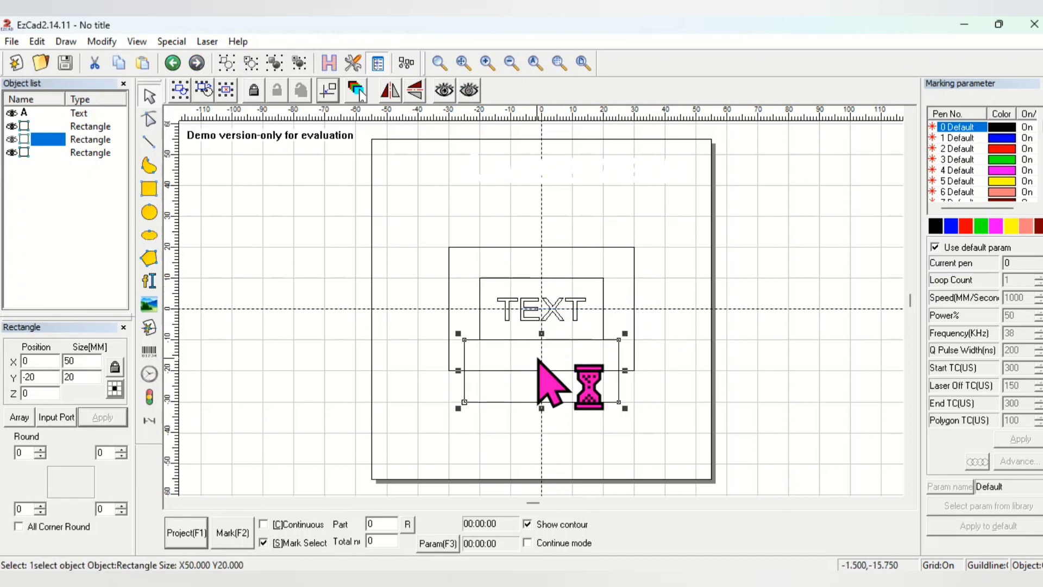
{"action": "key", "text": "Delete"}
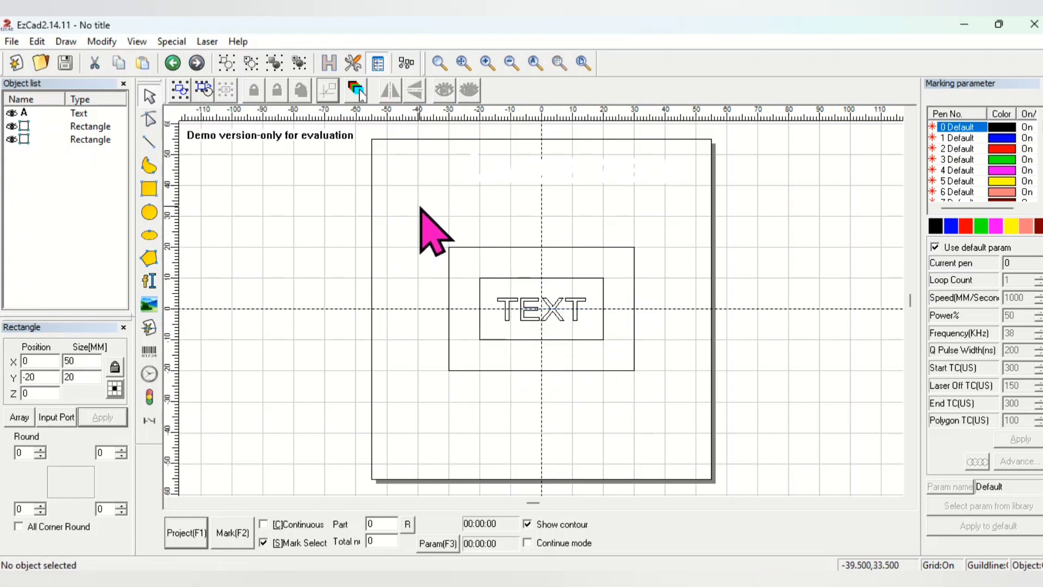
Step: Try hatching the text and both nested rectangles together at 0.01 mm line spacing and undo it
{"action": "mouse_move", "coordinate": [414, 212]}
{"action": "left_mouse_down"}
{"action": "mouse_move", "coordinate": [559, 279]}
{"action": "mouse_move", "coordinate": [692, 419]}
{"action": "left_mouse_up"}
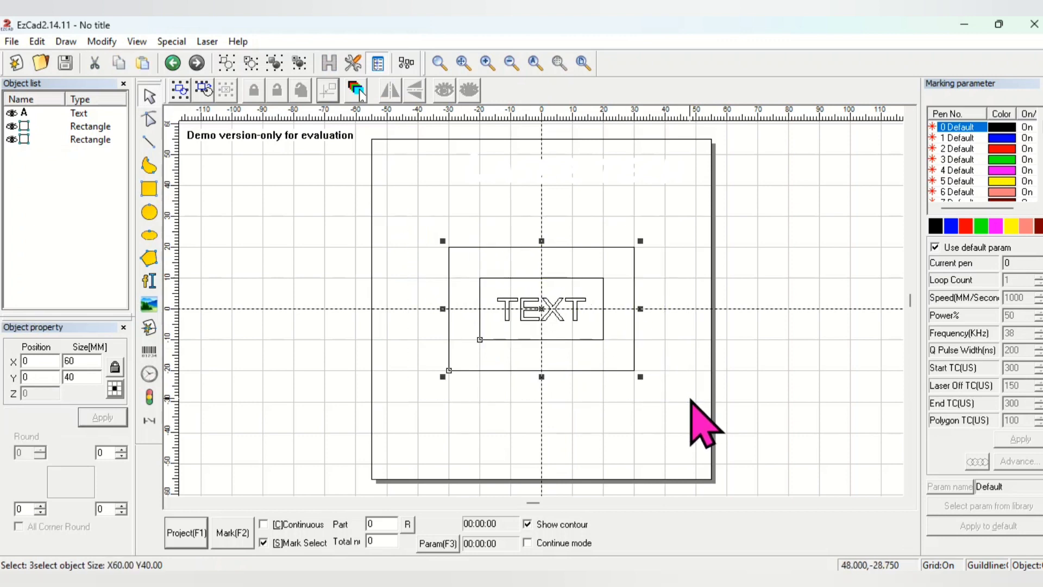
{"action": "left_click", "coordinate": [353, 63]}
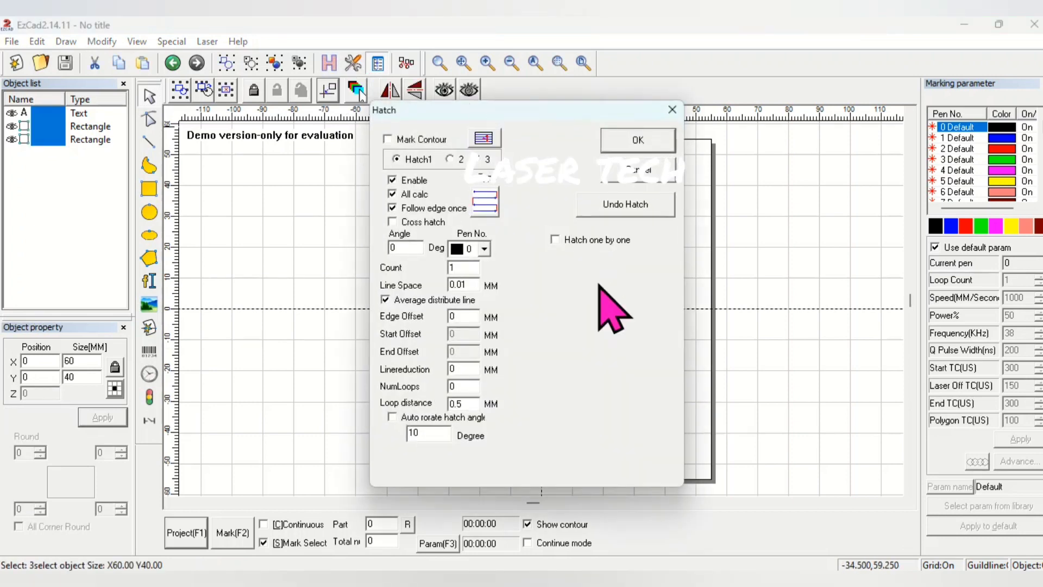
{"action": "left_click", "coordinate": [652, 140]}
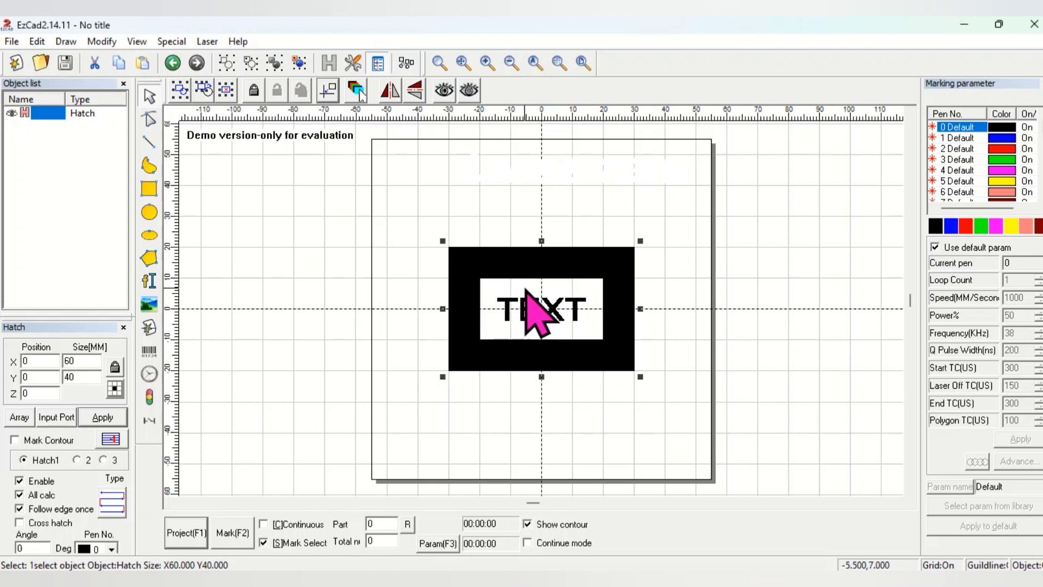
{"action": "key", "text": "ctrl+z"}
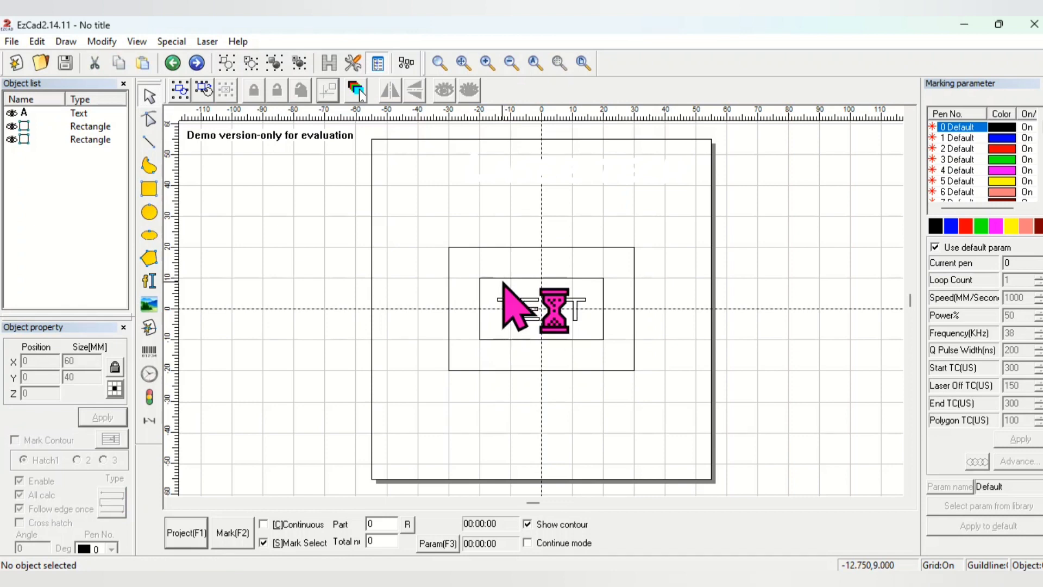
Step: Delete the inner rectangle around the text and draw a circle about 44.7 mm in diameter overlapping the text
{"action": "left_click", "coordinate": [503, 281]}
{"action": "key", "text": "Delete"}
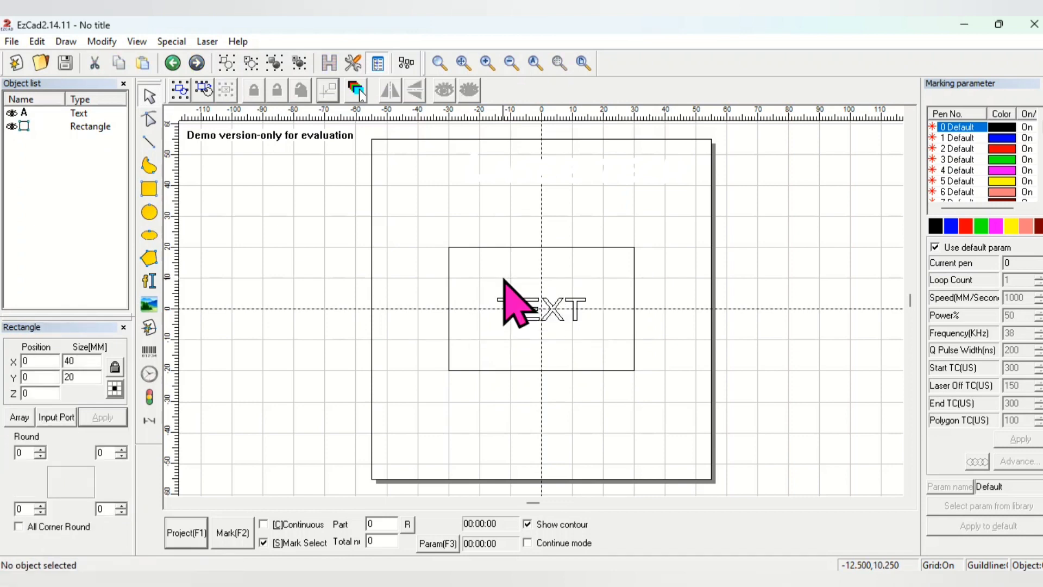
{"action": "left_click", "coordinate": [150, 213]}
{"action": "left_click", "coordinate": [510, 278]}
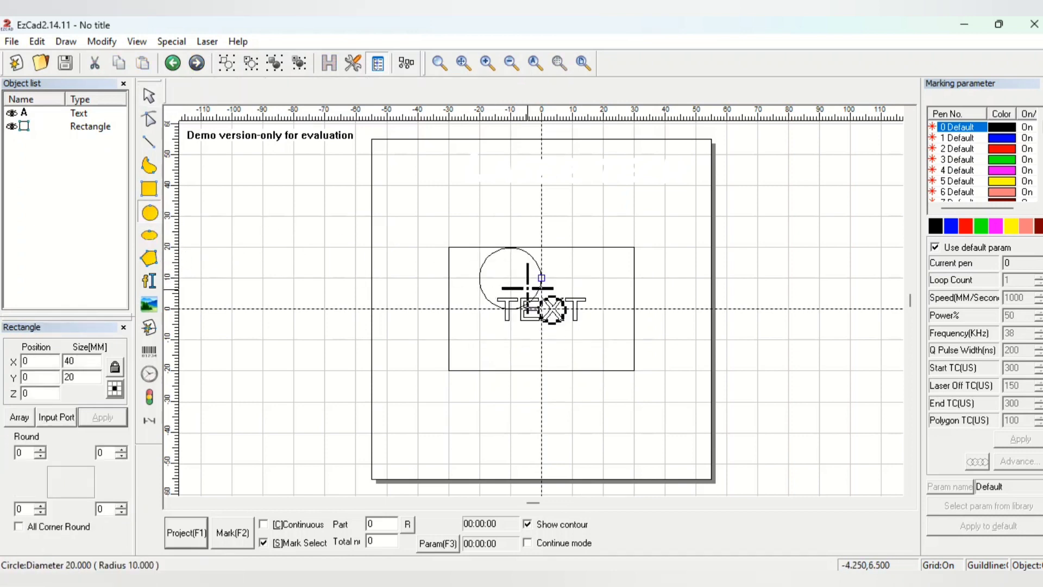
{"action": "left_click", "coordinate": [560, 315]}
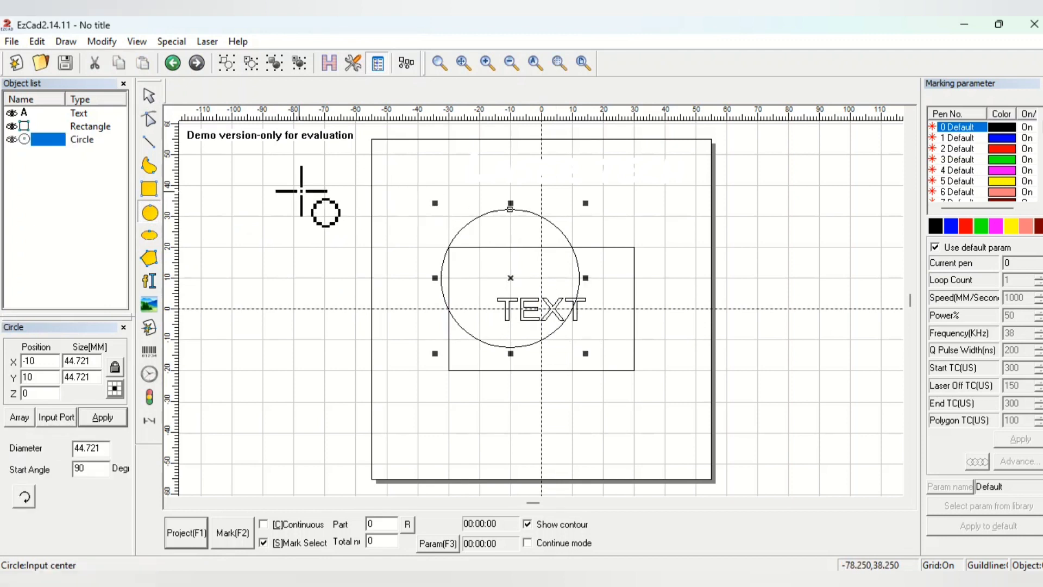
{"action": "key", "text": "Escape"}
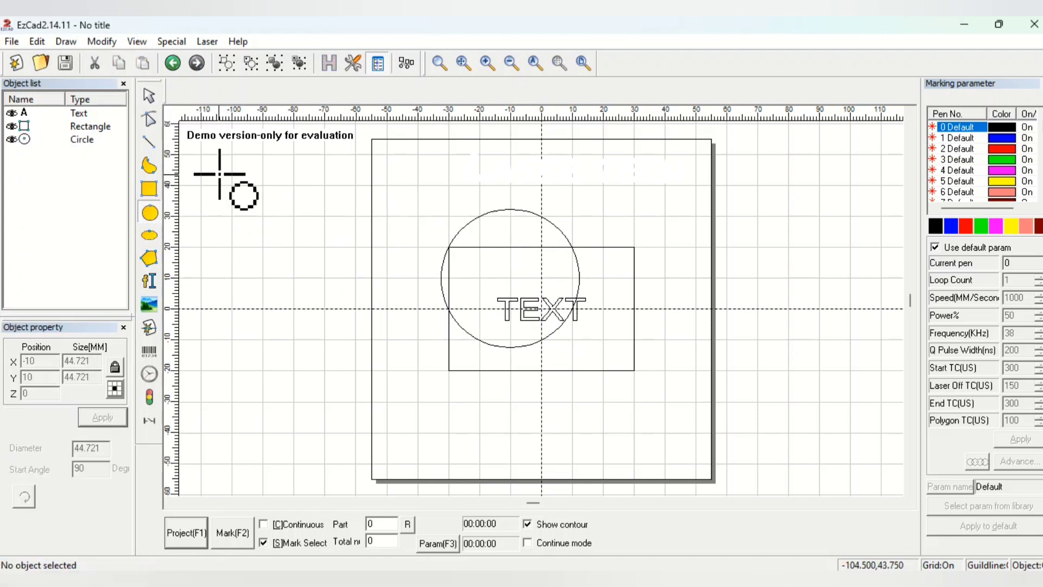
Step: Shrink the circle to about 32.2 mm in diameter and centre it on the origin around the text
{"action": "left_click", "coordinate": [150, 95]}
{"action": "left_click", "coordinate": [579, 275]}
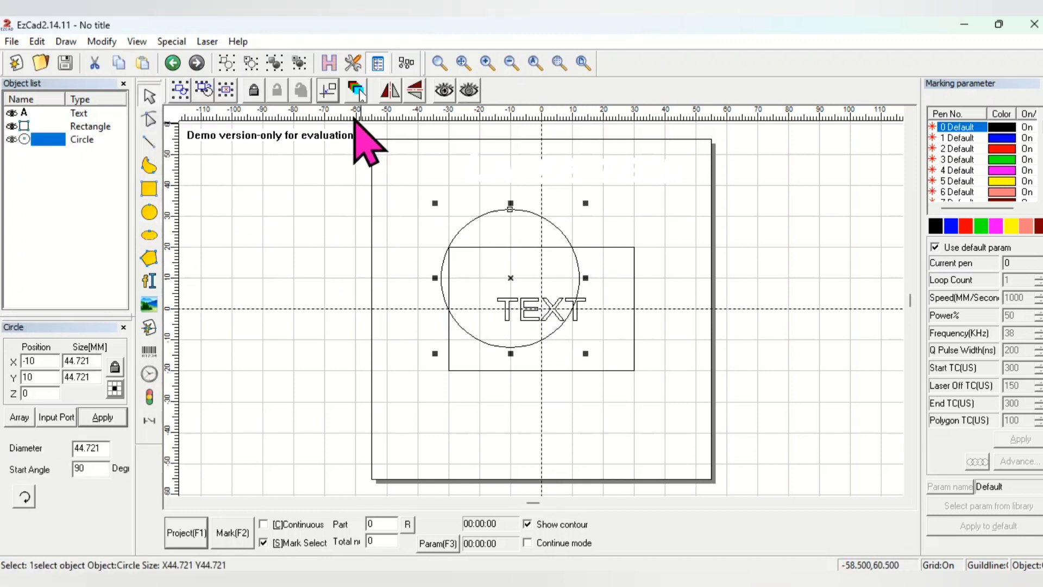
{"action": "left_click", "coordinate": [356, 90]}
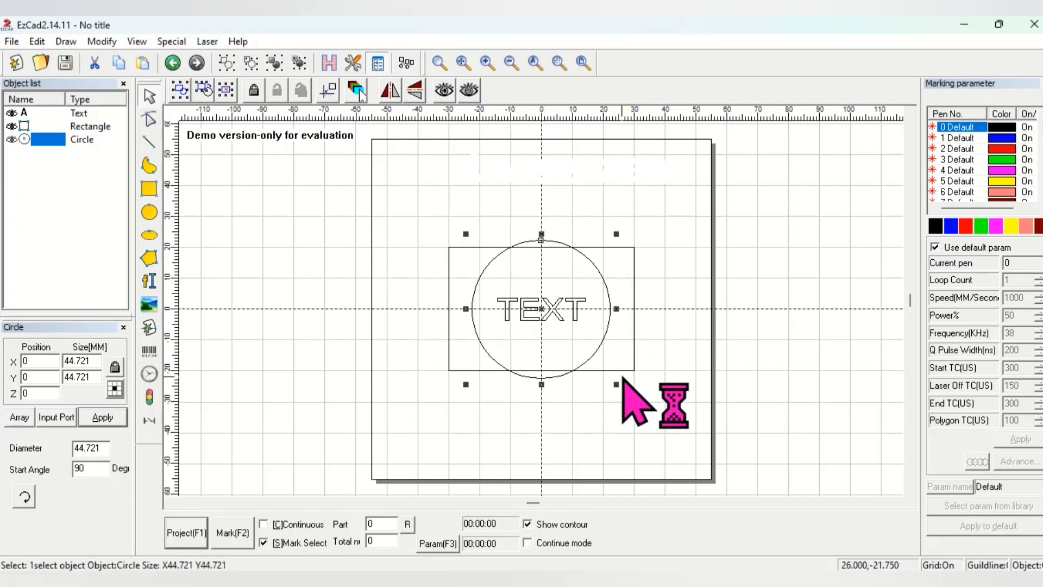
{"action": "left_click_drag", "start_coordinate": [617, 384], "coordinate": [577, 361]}
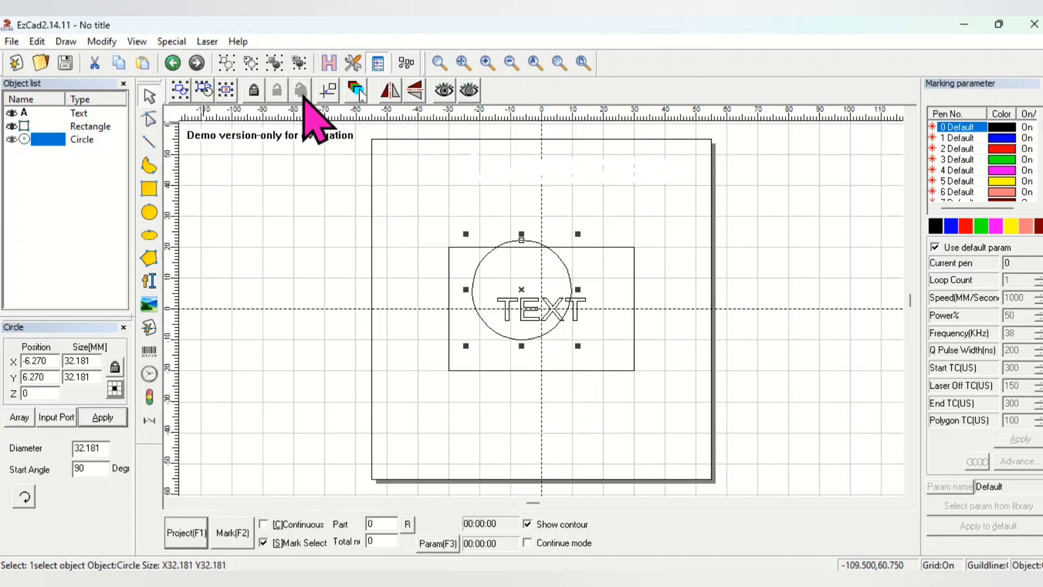
{"action": "left_click", "coordinate": [356, 90]}
{"action": "left_click", "coordinate": [383, 252]}
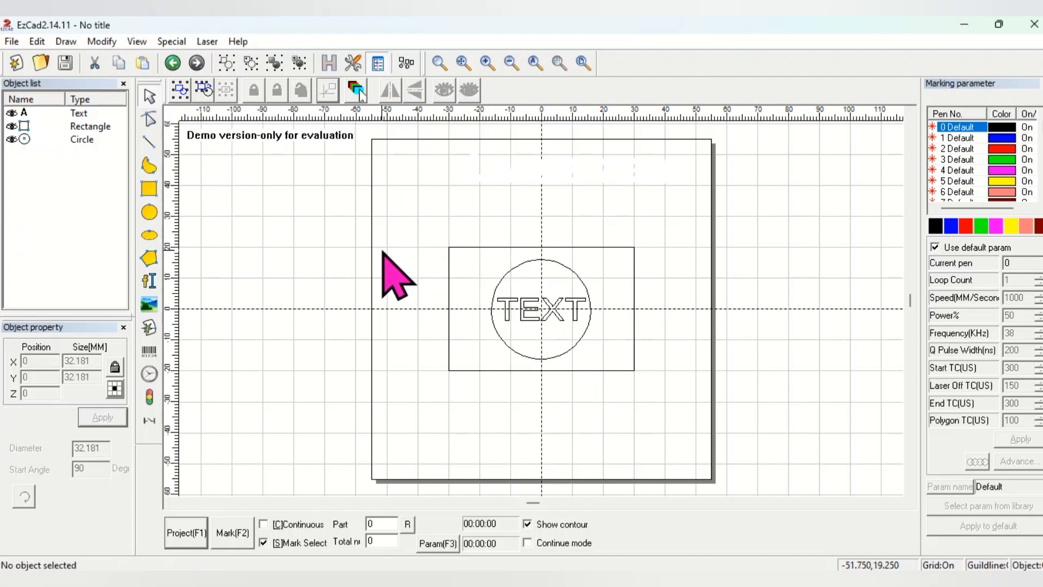
Step: Replace the outer rectangle with a second circle about 44.7 mm in diameter, centred on the origin
{"action": "left_click", "coordinate": [465, 248]}
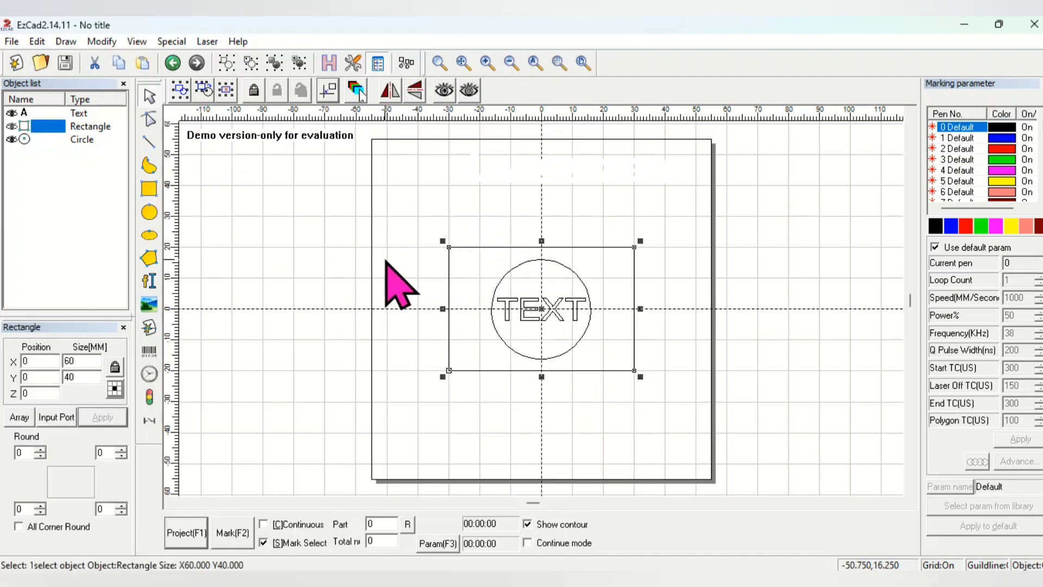
{"action": "key", "text": "Delete"}
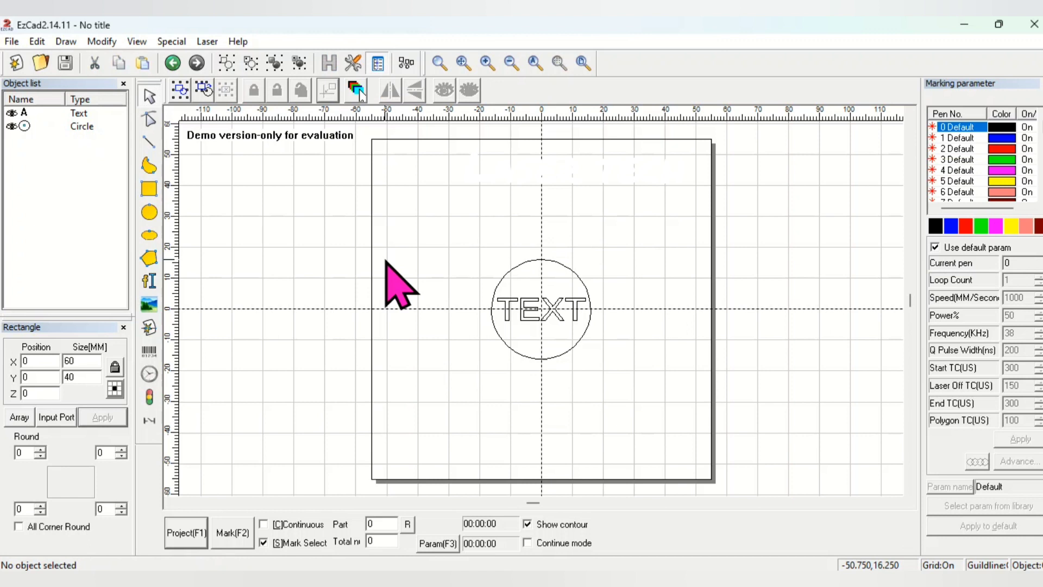
{"action": "left_click", "coordinate": [149, 213]}
{"action": "mouse_move", "coordinate": [449, 278]}
{"action": "left_mouse_down"}
{"action": "mouse_move", "coordinate": [517, 289]}
{"action": "mouse_move", "coordinate": [511, 309]}
{"action": "left_mouse_up"}
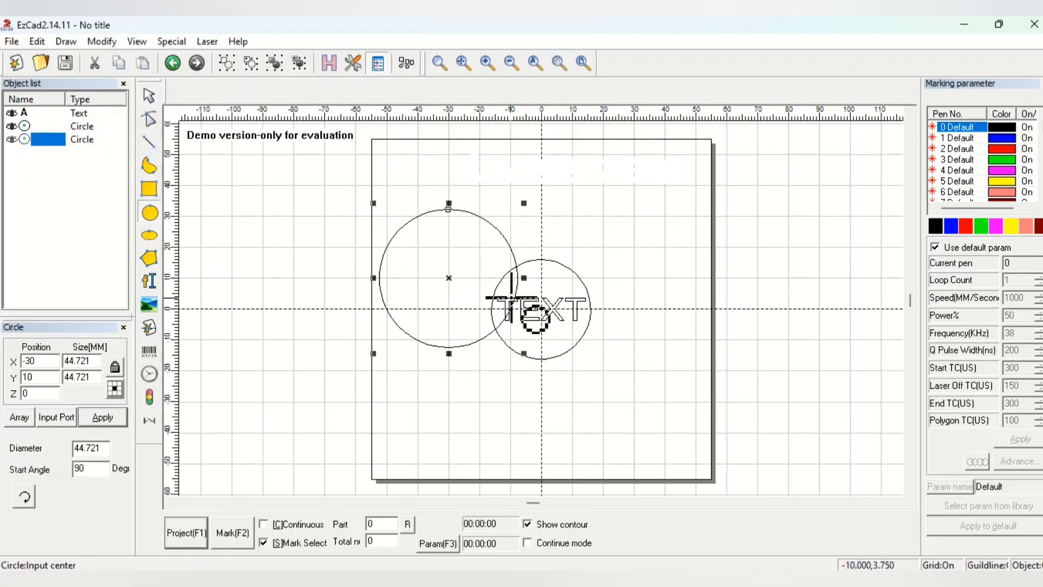
{"action": "right_click", "coordinate": [492, 299]}
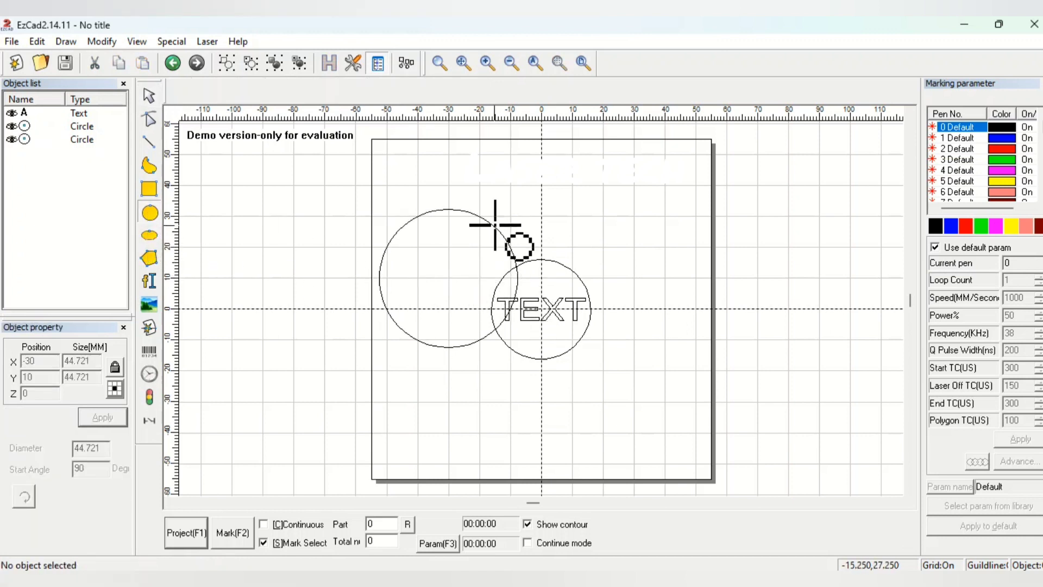
{"action": "left_click", "coordinate": [149, 96]}
{"action": "left_click", "coordinate": [477, 215]}
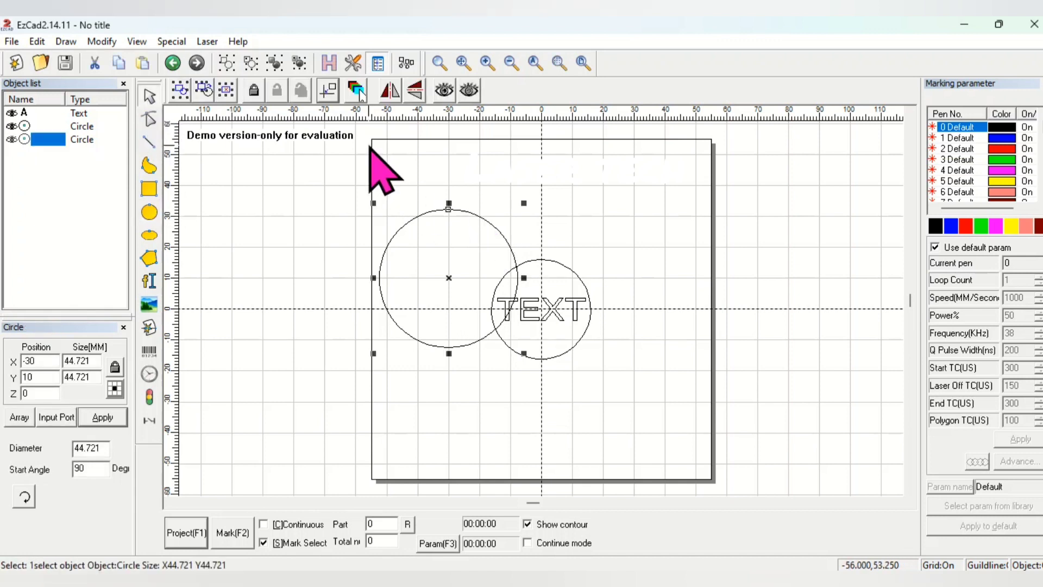
{"action": "left_click", "coordinate": [354, 92]}
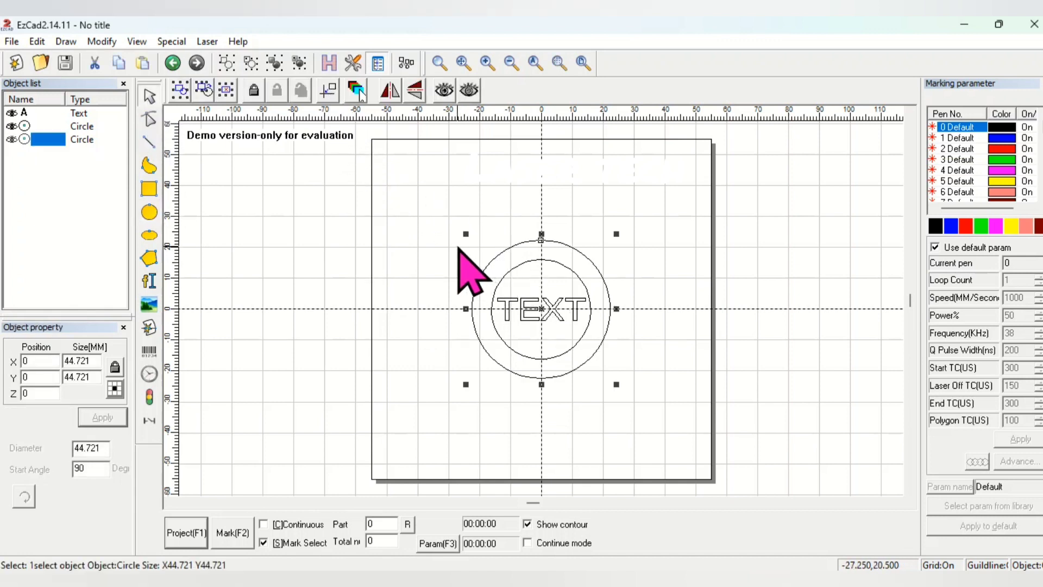
Step: Select the text and both circles and hatch them together to fill the ring and the lettering
{"action": "left_click_drag", "start_coordinate": [414, 199], "coordinate": [636, 374]}
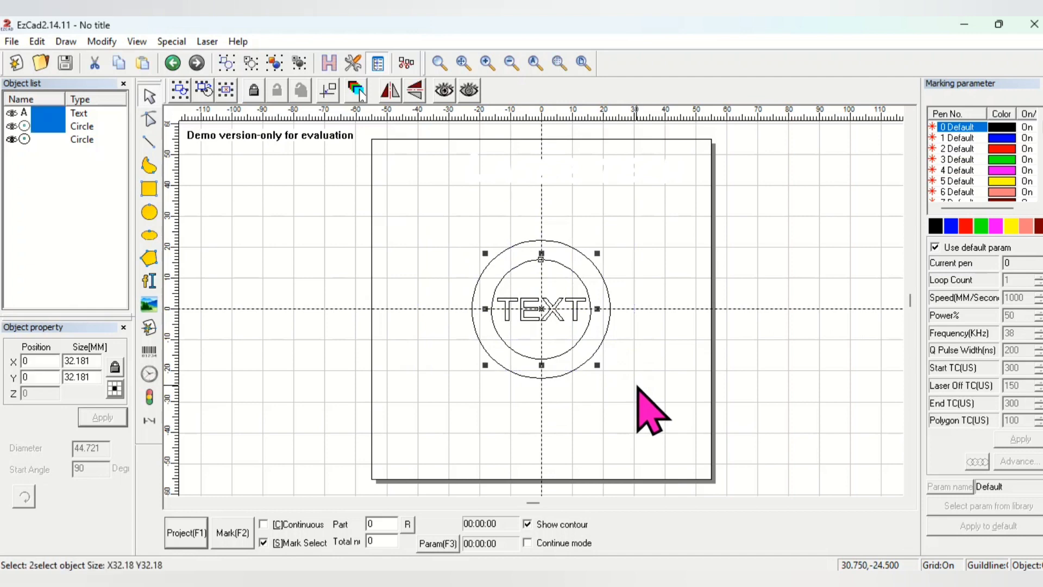
{"action": "left_click", "coordinate": [456, 211]}
{"action": "left_click_drag", "start_coordinate": [407, 193], "coordinate": [657, 402]}
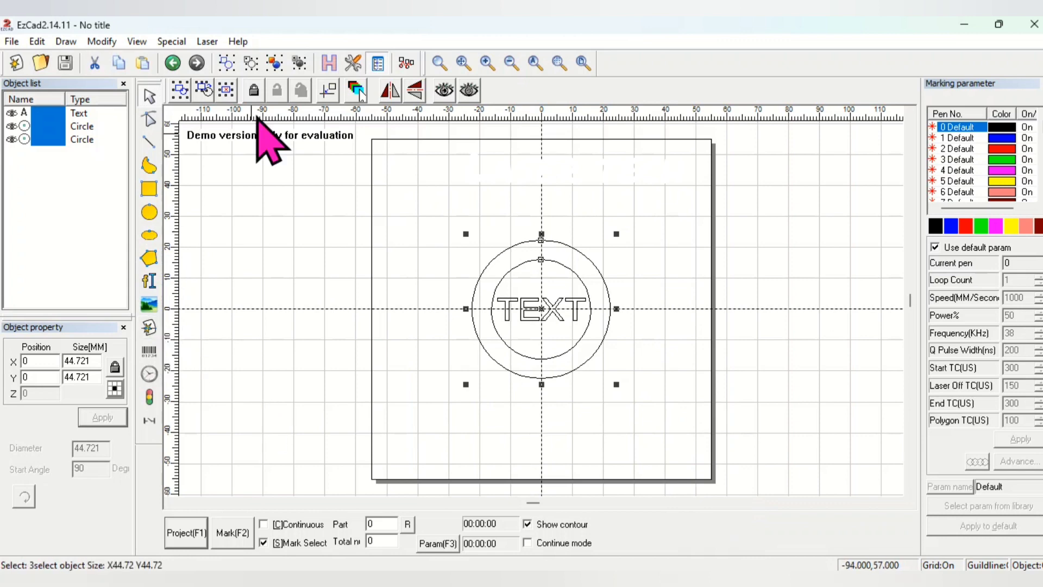
{"action": "left_click", "coordinate": [354, 63]}
{"action": "left_click", "coordinate": [652, 150]}
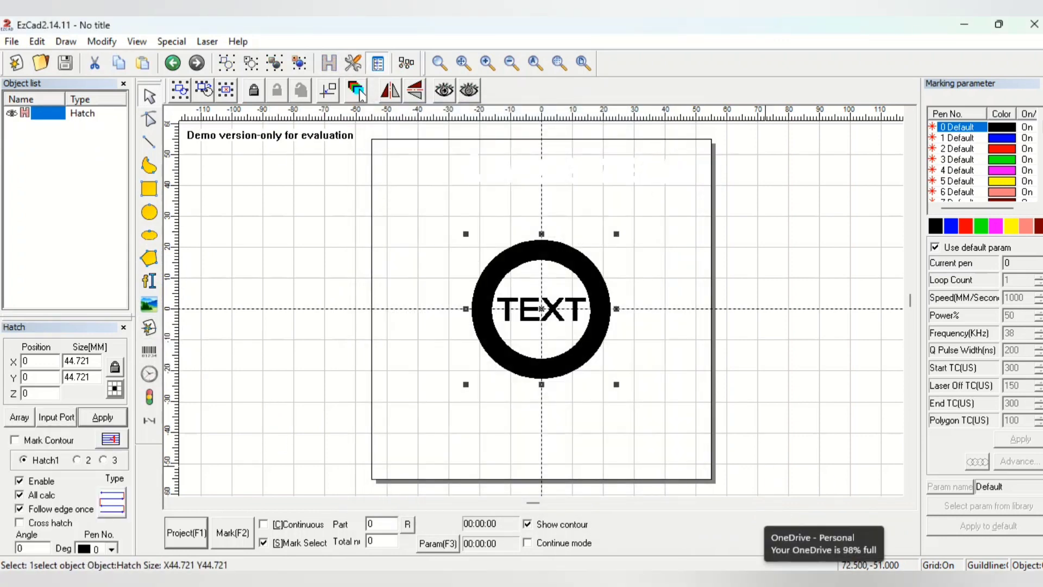
{"action": "left_click", "coordinate": [602, 332]}
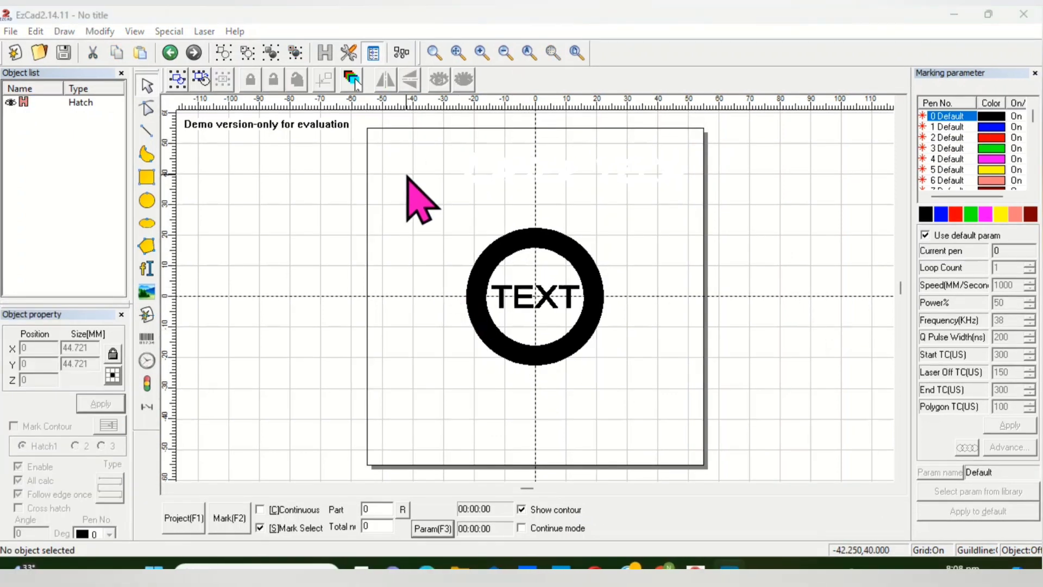
{"action": "left_click_drag", "start_coordinate": [406, 176], "coordinate": [650, 364]}
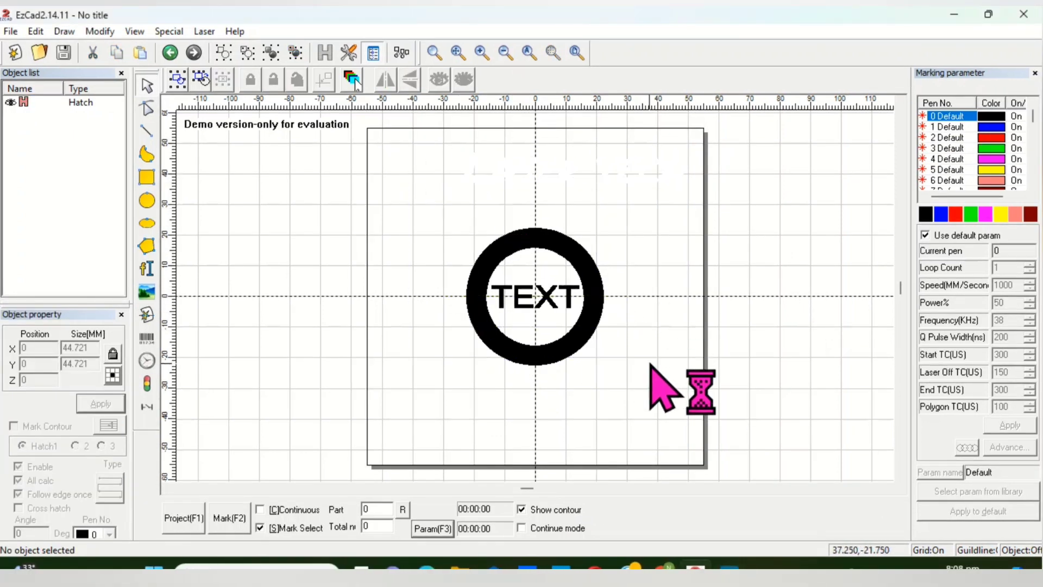
Step: Undo the hatch on the text and circles, and turn off the default marking parameters for pen 0
{"action": "key", "text": "ctrl+z"}
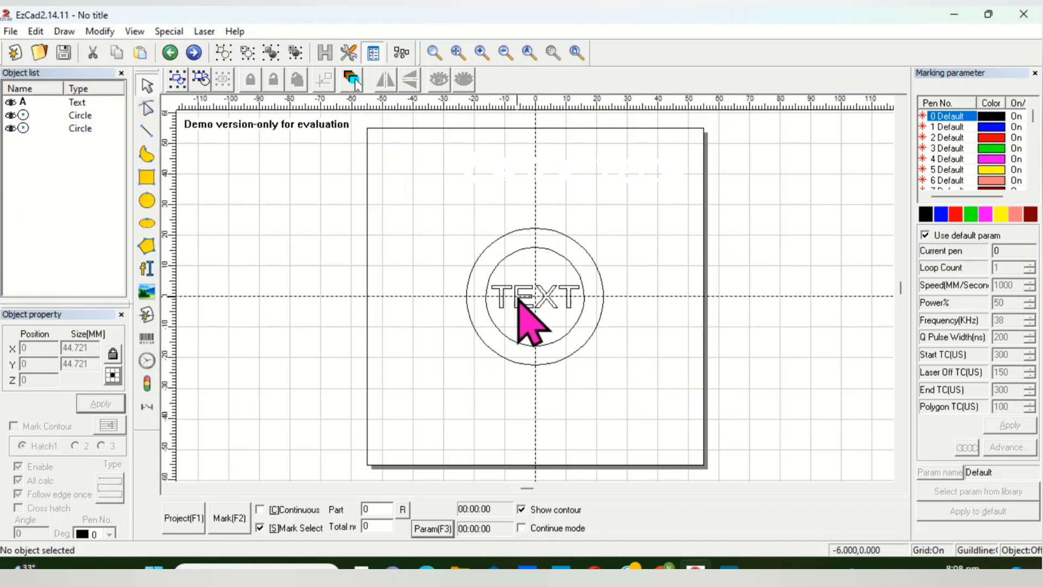
{"action": "left_click", "coordinate": [924, 236]}
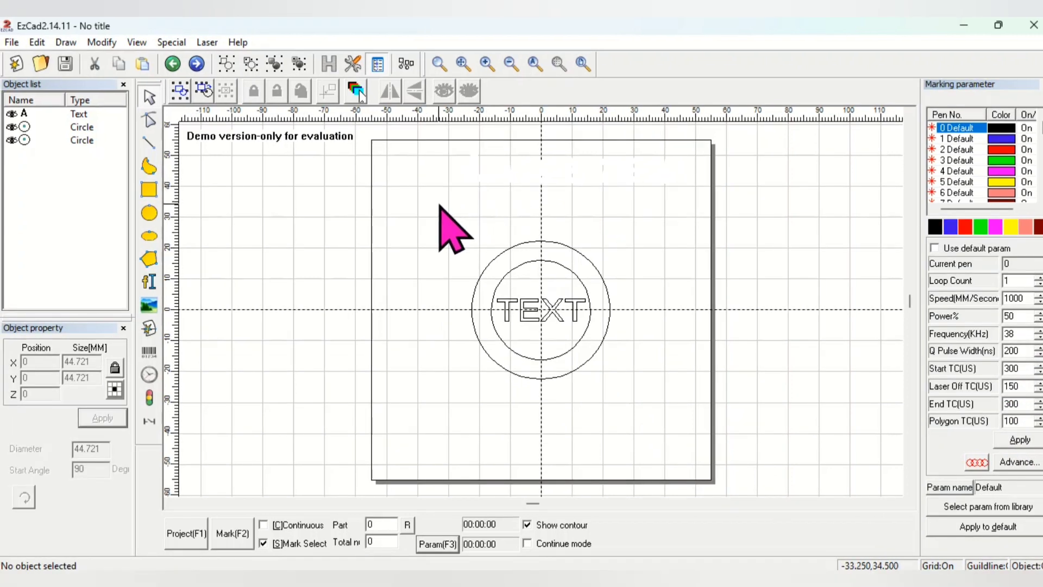
Step: Select the text, check which file types the vector import offers, and close the import without choosing a file
{"action": "left_click_drag", "start_coordinate": [432, 191], "coordinate": [654, 374]}
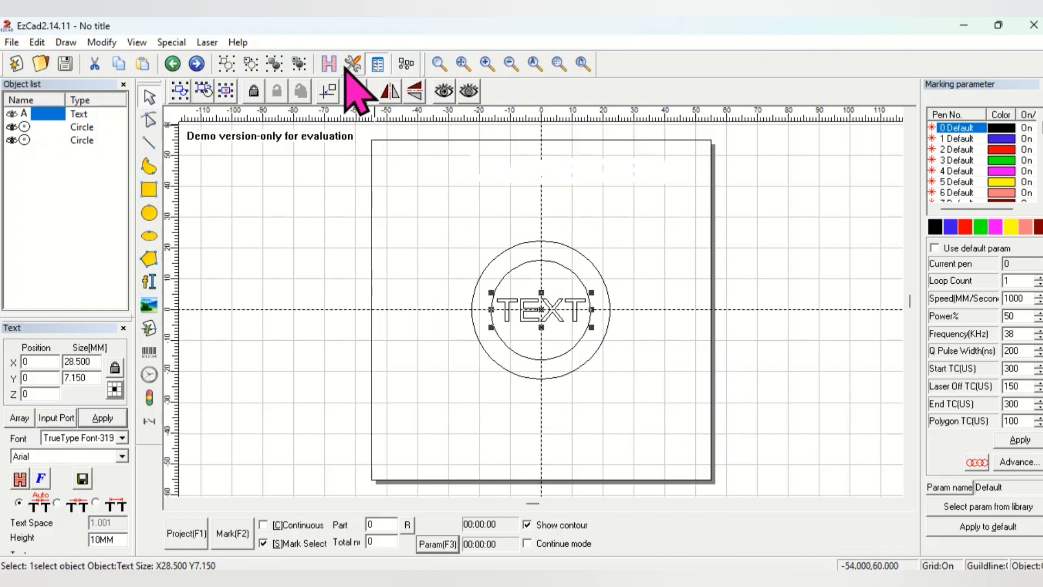
{"action": "left_click", "coordinate": [12, 42]}
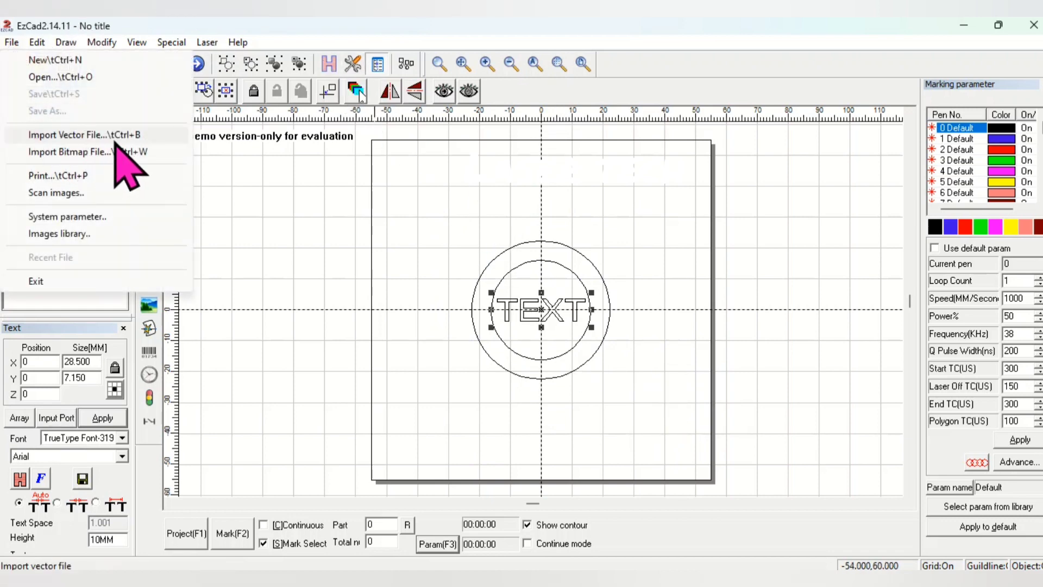
{"action": "left_click", "coordinate": [84, 137]}
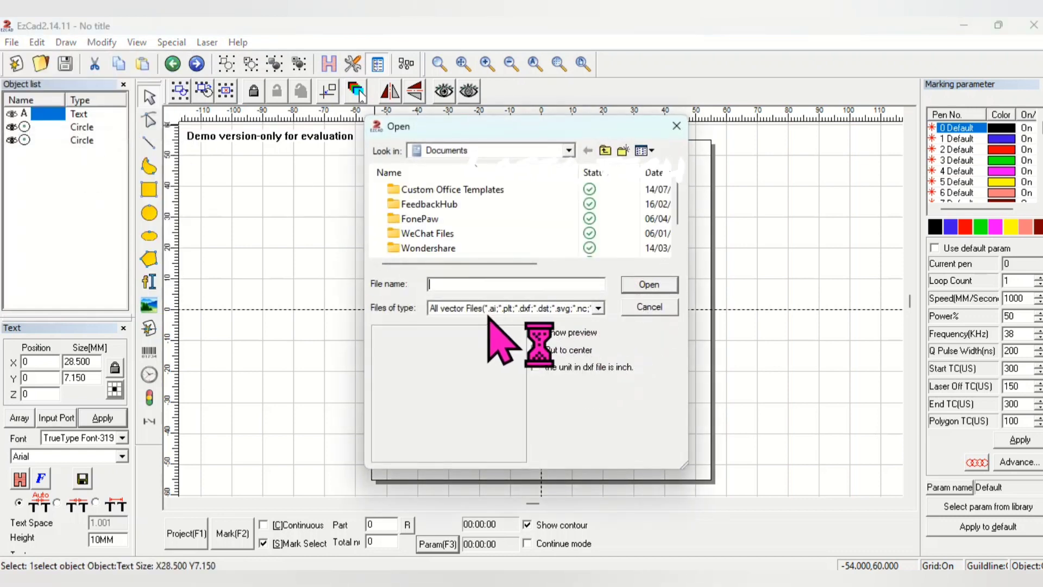
{"action": "left_click", "coordinate": [598, 308]}
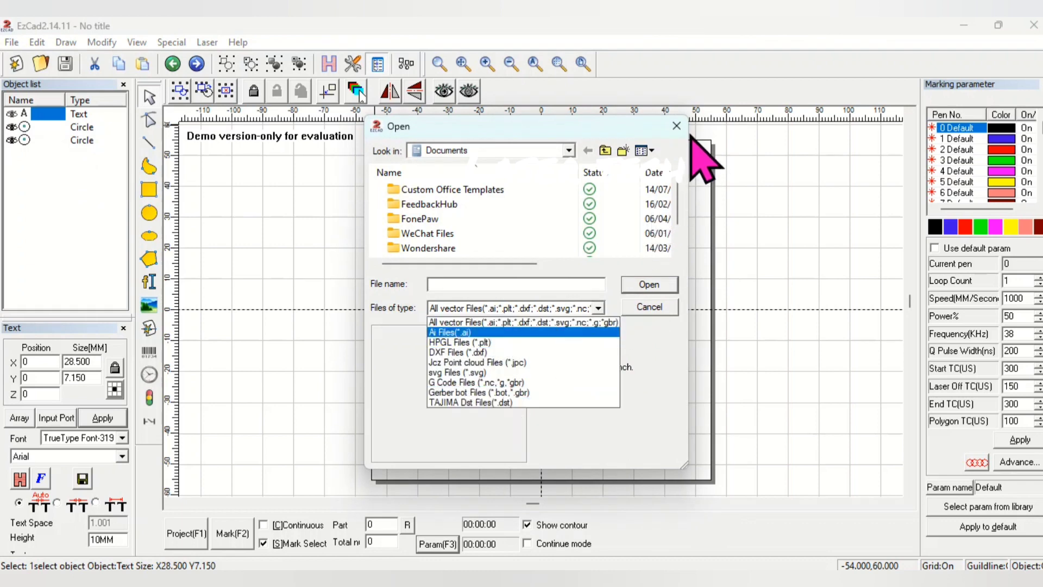
{"action": "left_click", "coordinate": [676, 125]}
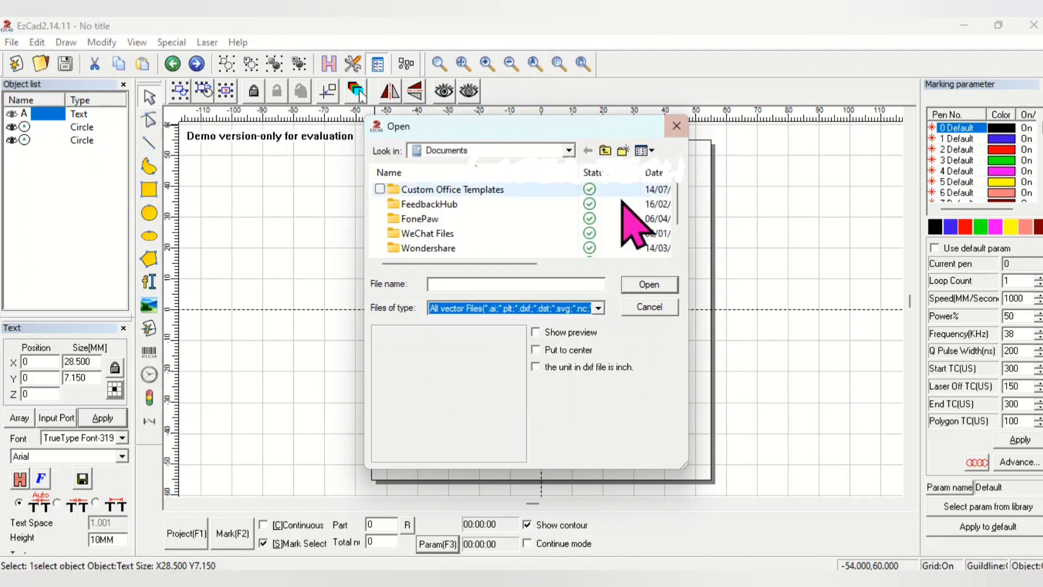
{"action": "left_click", "coordinate": [677, 126]}
{"action": "left_click", "coordinate": [11, 43]}
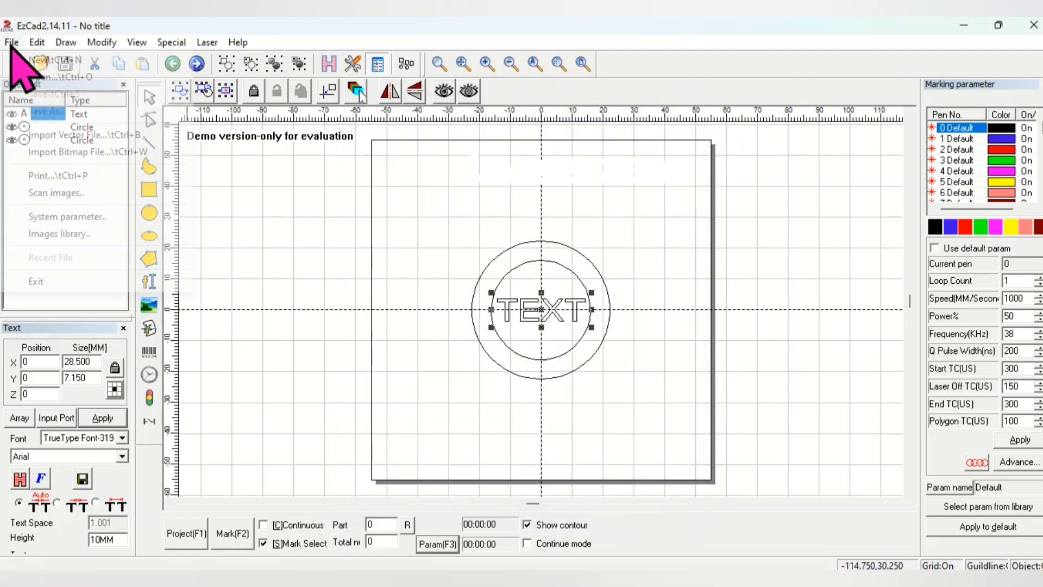
{"action": "mouse_move", "coordinate": [36, 42]}
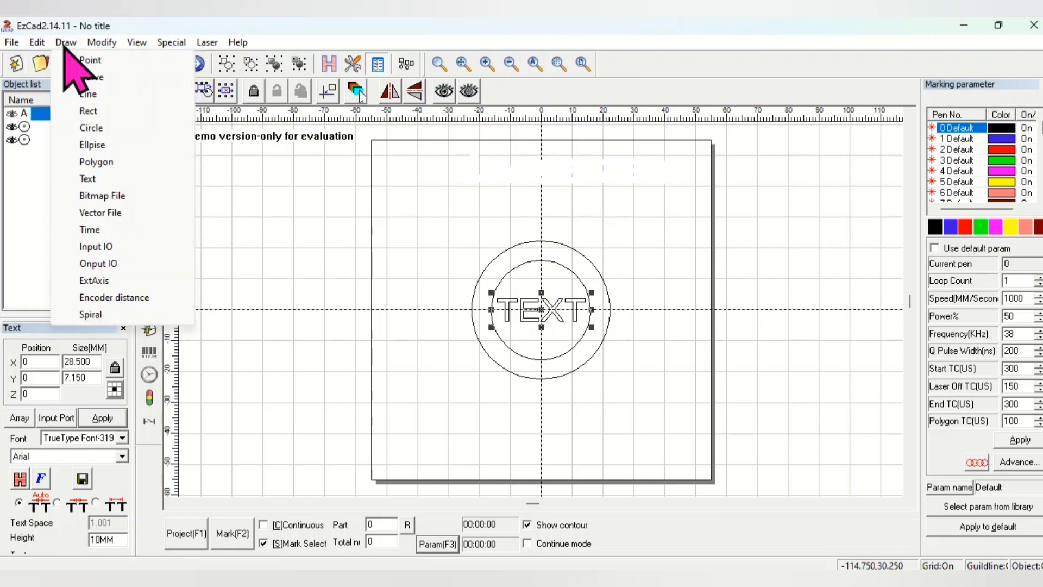
{"action": "mouse_move", "coordinate": [102, 46]}
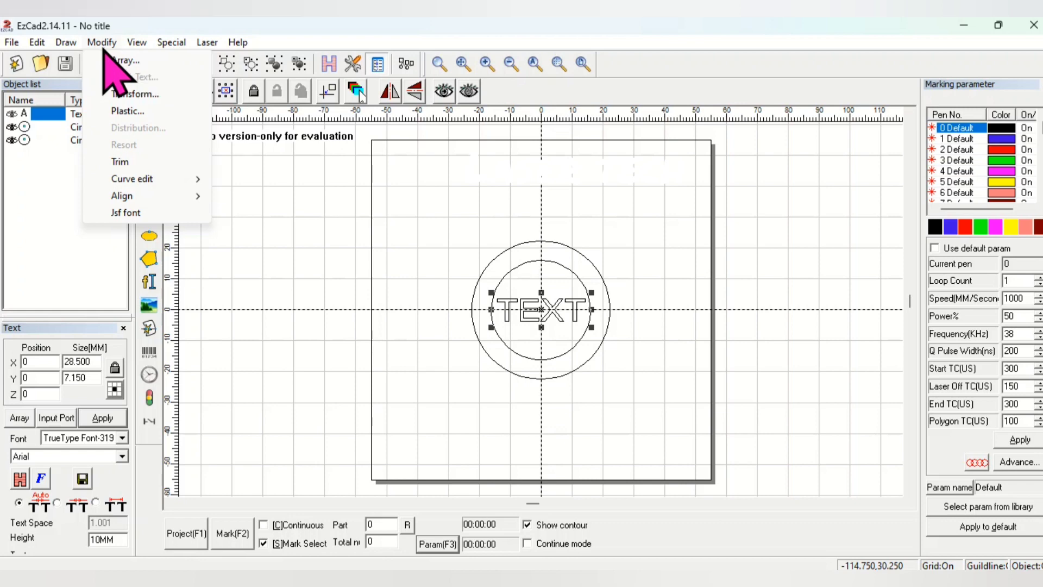
{"action": "mouse_move", "coordinate": [140, 49]}
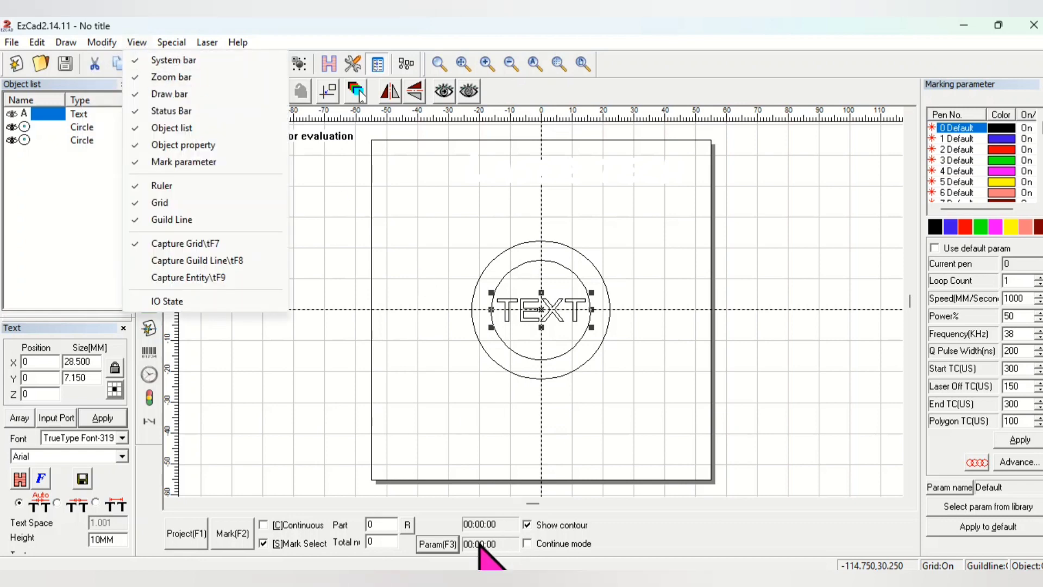
{"action": "mouse_move", "coordinate": [175, 38]}
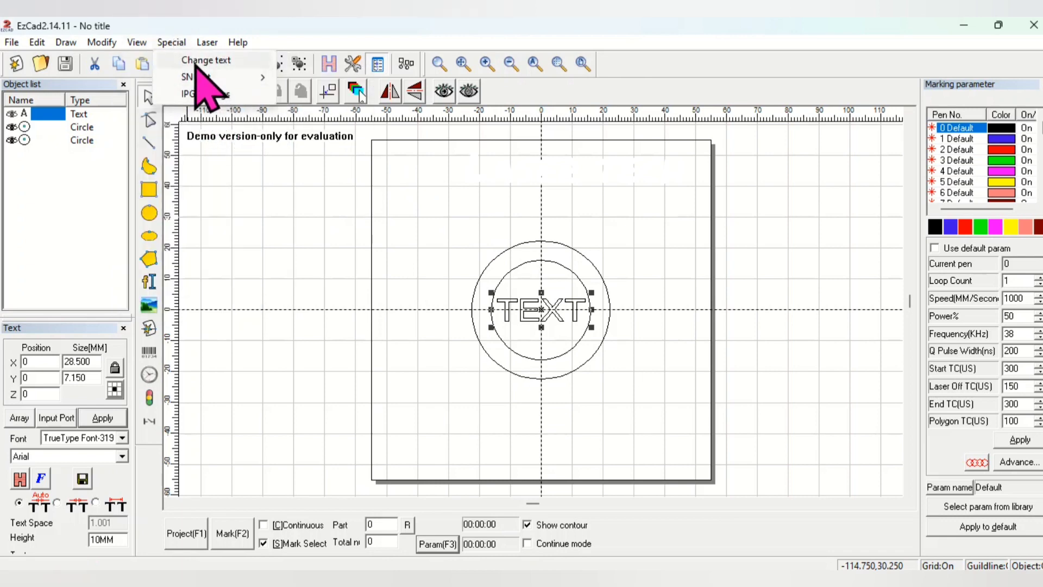
{"action": "mouse_move", "coordinate": [211, 44]}
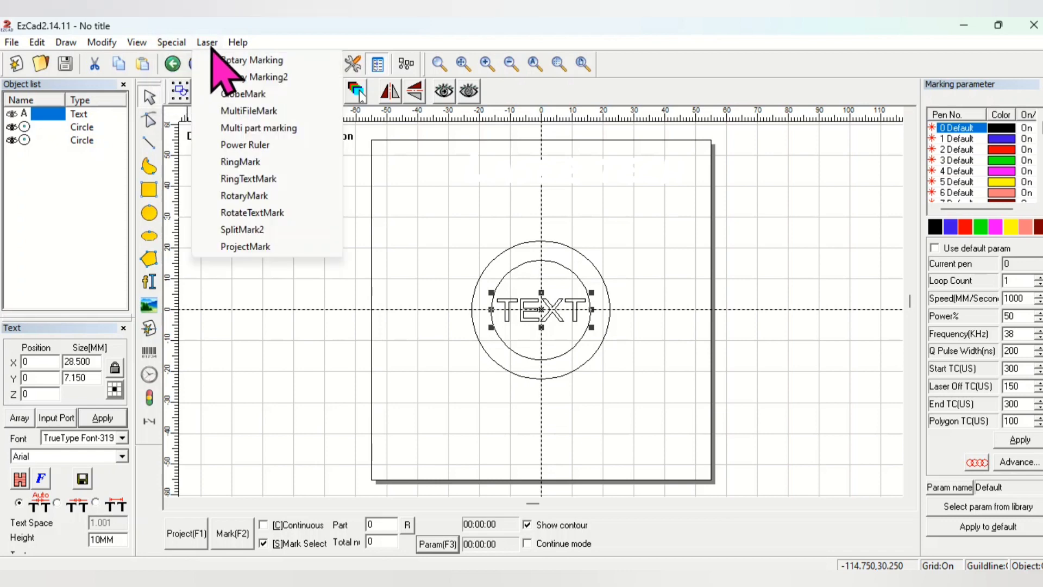